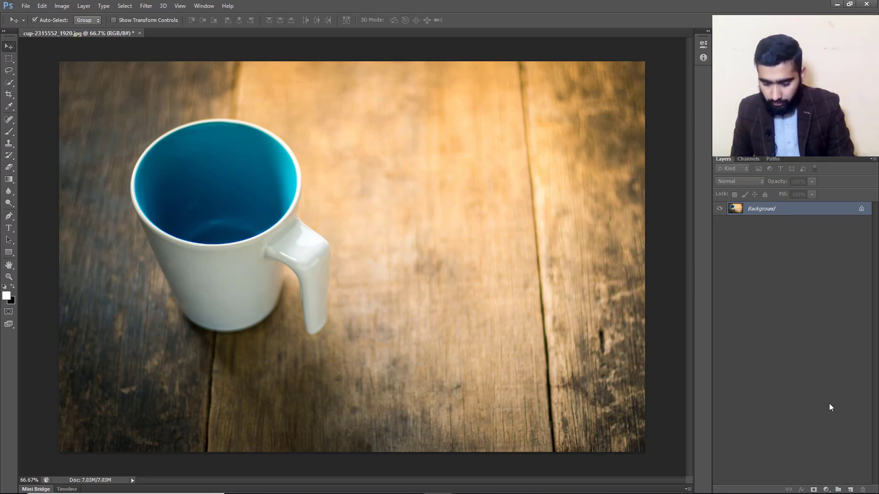
Duplicate the Background layer, keeping only one copy above the original and deleting the extra duplicate
left_click_drag(757, 211, 850, 490)
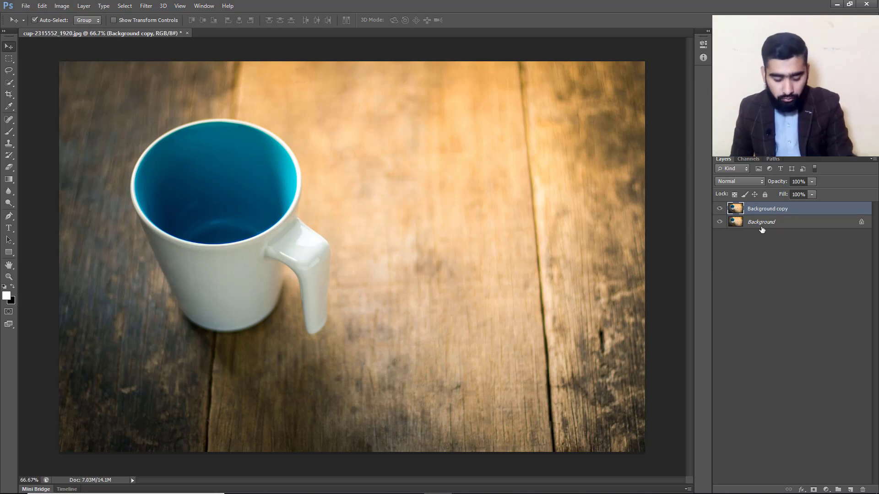
key("ctrl+j")
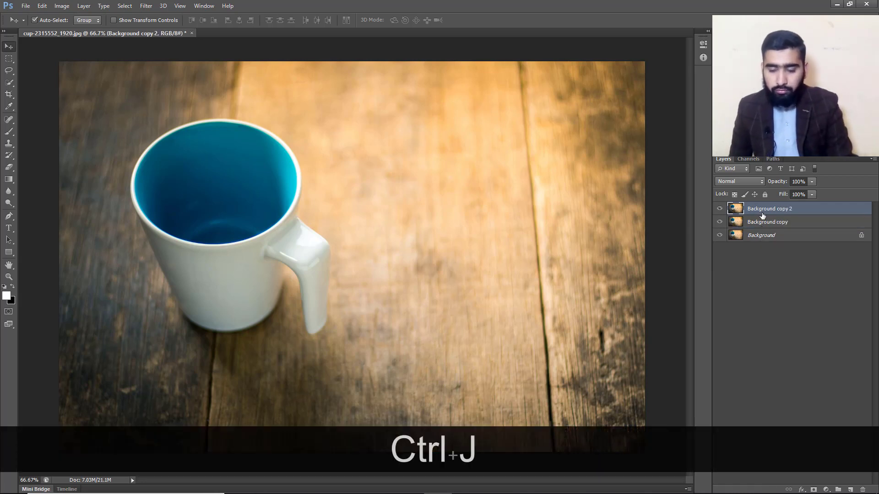
key("Delete")
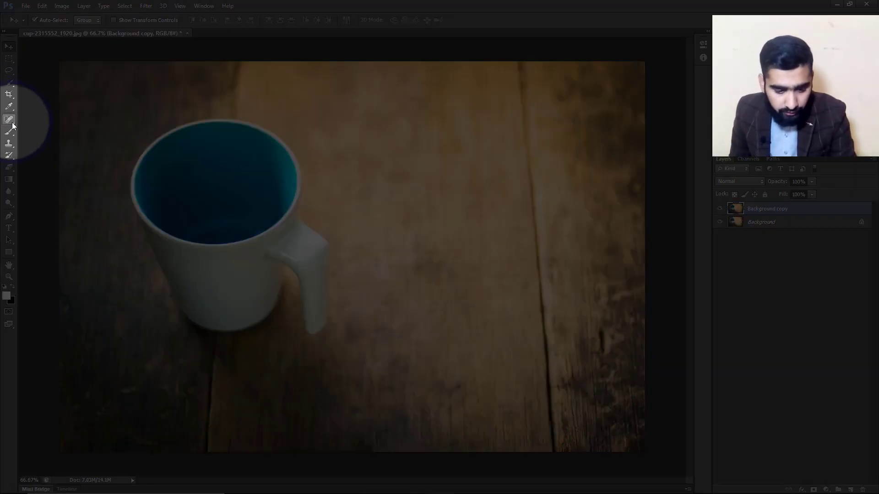
Cycle through the healing tools group, from the Spot Healing Brush to the Red Eye tool and around again
left_click(13, 122)
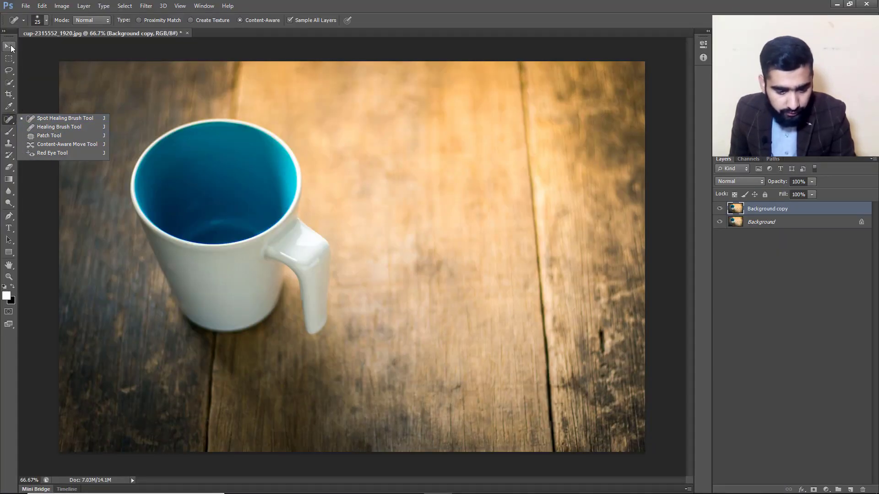
left_click(10, 46)
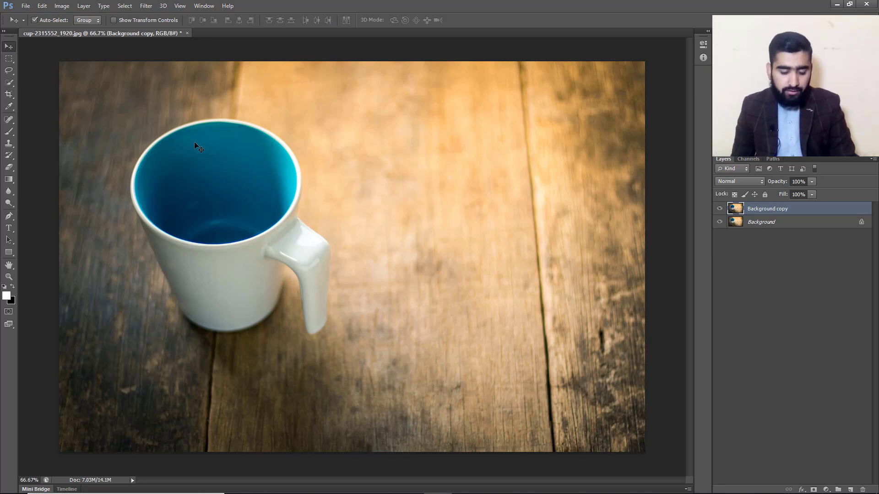
key("j")
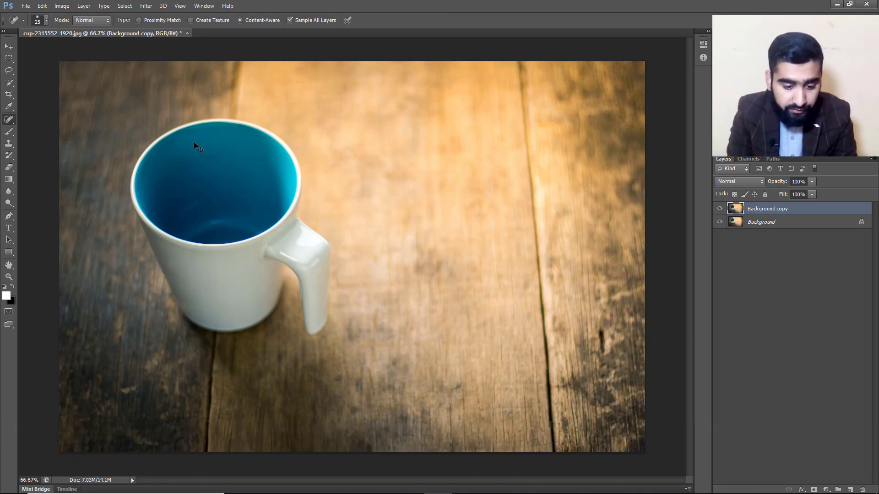
key("shift+j")
key("shift+j")
key("shift+j")
key("shift+j")
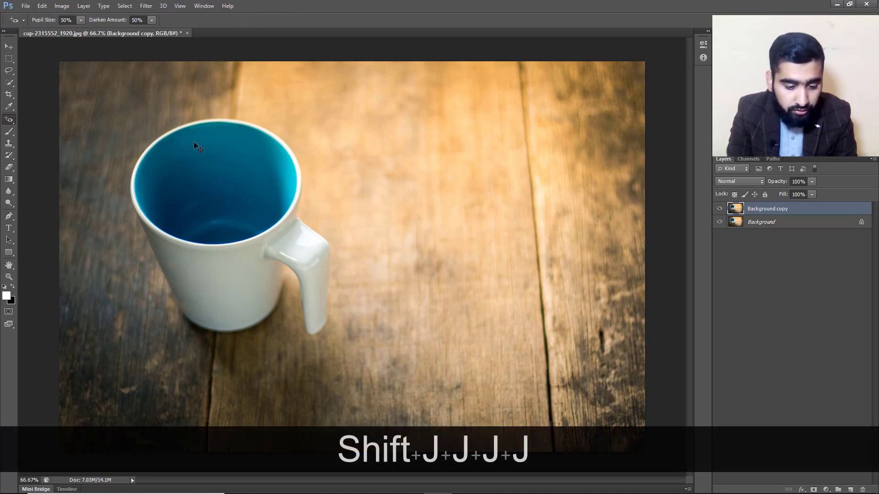
key("shift+j")
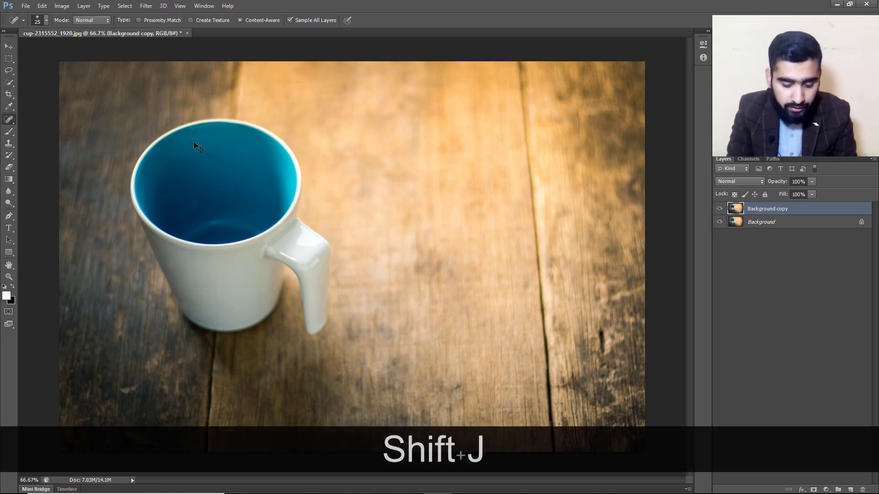
key("shift+j")
key("shift+j")
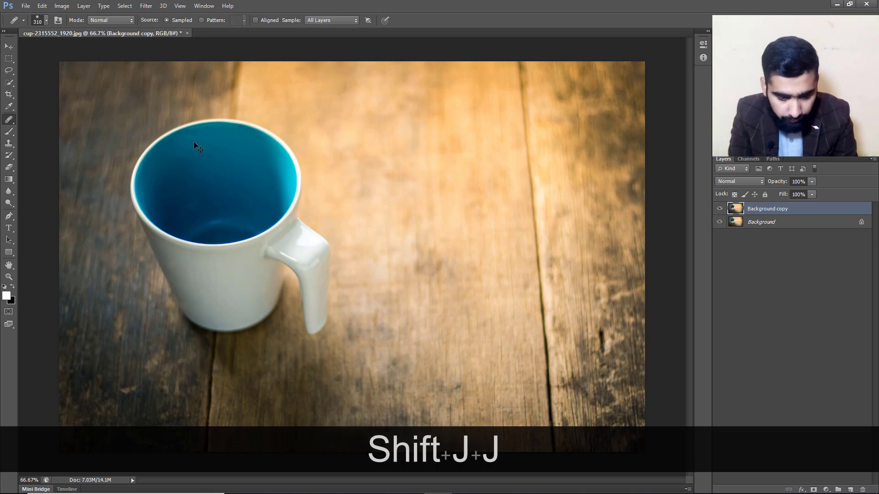
Outline the mug's handle with the Patch tool and replace it with the clean wood beside it, then deselect
right_click(8, 120)
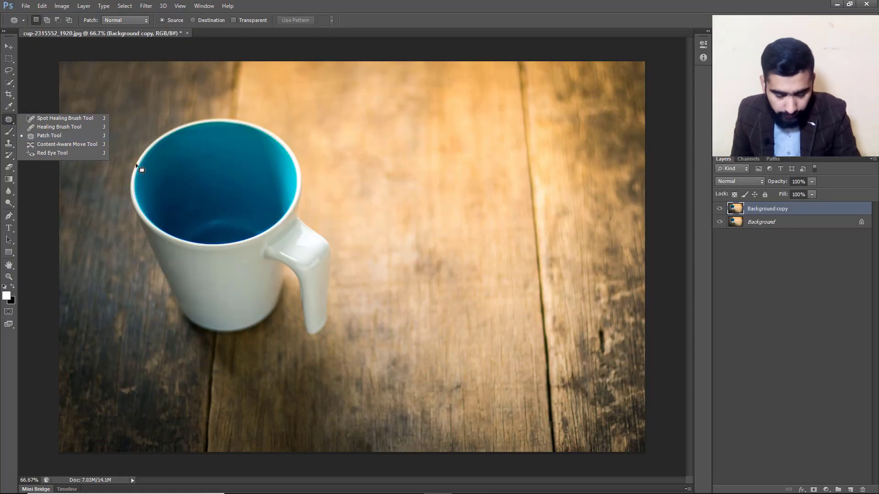
left_click(139, 165)
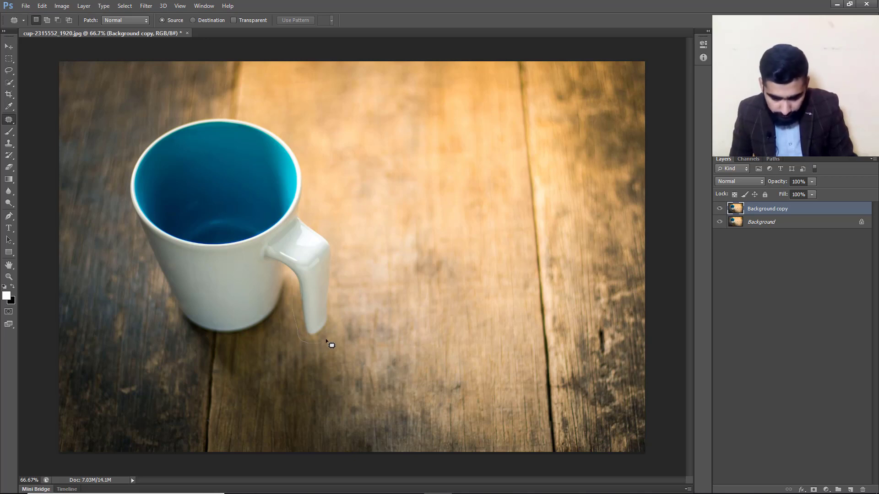
mouse_move(326, 341)
left_mouse_down()
mouse_move(332, 234)
mouse_move(312, 219)
mouse_move(295, 221)
mouse_move(274, 251)
mouse_move(298, 294)
mouse_move(313, 268)
mouse_move(380, 253)
mouse_move(423, 228)
mouse_move(410, 204)
mouse_move(410, 271)
mouse_move(440, 263)
mouse_move(427, 237)
mouse_move(367, 210)
mouse_move(235, 237)
mouse_move(195, 295)
mouse_move(197, 341)
mouse_move(196, 219)
mouse_move(233, 213)
mouse_move(177, 202)
mouse_move(175, 235)
mouse_move(190, 221)
mouse_move(185, 231)
mouse_move(200, 169)
mouse_move(376, 189)
mouse_move(521, 253)
mouse_move(536, 320)
mouse_move(505, 313)
mouse_move(426, 258)
mouse_move(439, 249)
mouse_move(406, 290)
mouse_move(396, 291)
mouse_move(375, 257)
left_mouse_up()
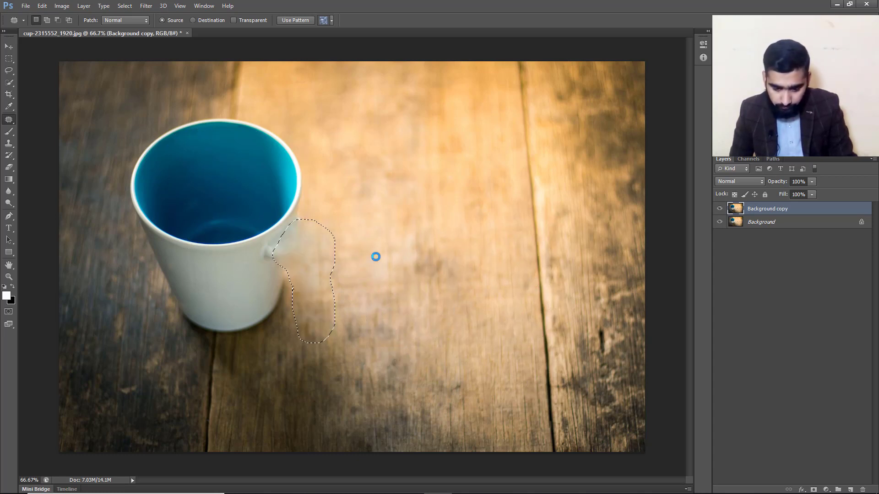
key("ctrl+d")
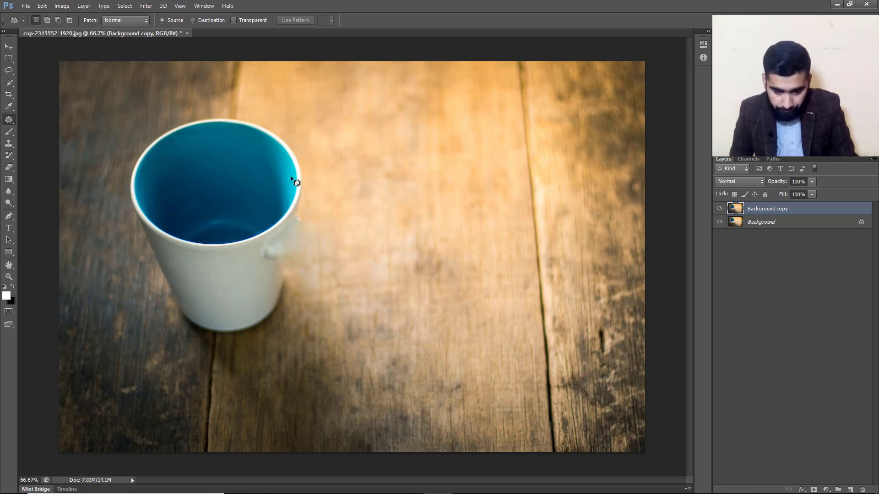
Patch over the right side of the mug and the blurred strip beside it with wood texture from the centre plank
mouse_move(260, 240)
left_mouse_down()
mouse_move(232, 314)
mouse_move(246, 329)
mouse_move(288, 315)
mouse_move(310, 212)
mouse_move(316, 158)
mouse_move(300, 147)
left_mouse_up()
left_click_drag(274, 213, 390, 240)
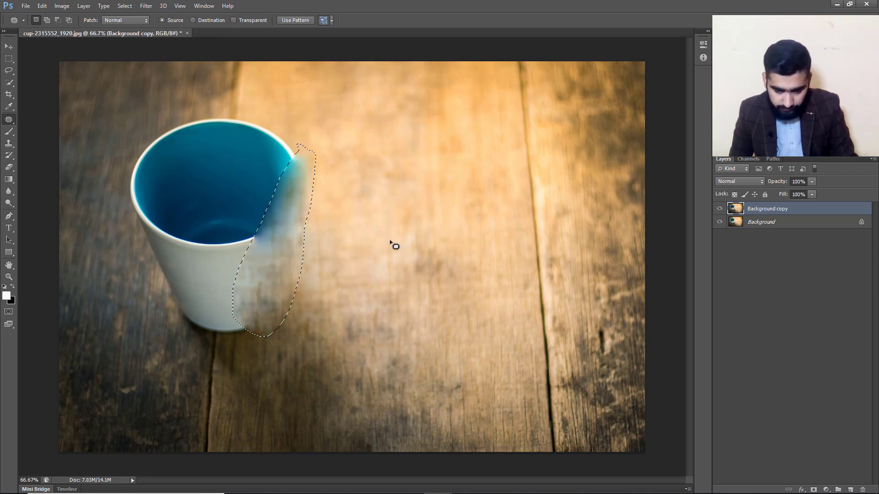
key("ctrl+d")
mouse_move(326, 145)
left_mouse_down()
mouse_move(299, 180)
mouse_move(238, 328)
mouse_move(260, 344)
mouse_move(316, 259)
mouse_move(327, 146)
left_mouse_up()
left_click_drag(312, 210, 421, 238)
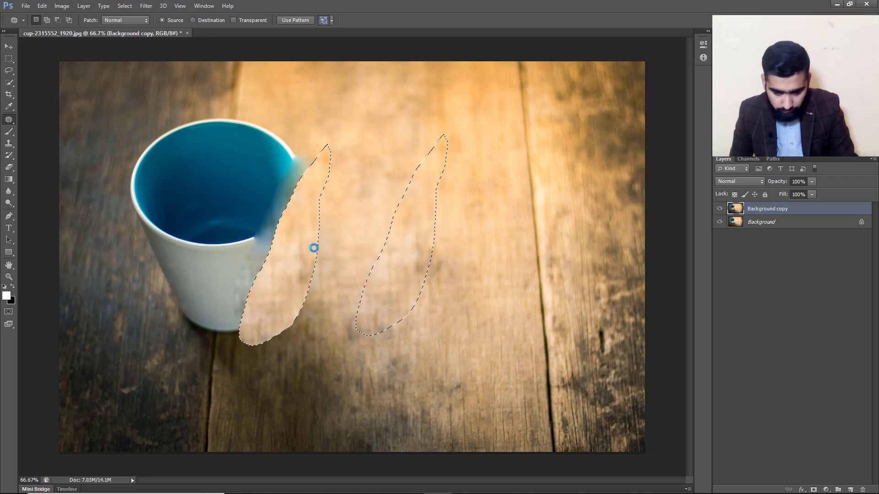
left_click_drag(305, 250, 386, 255)
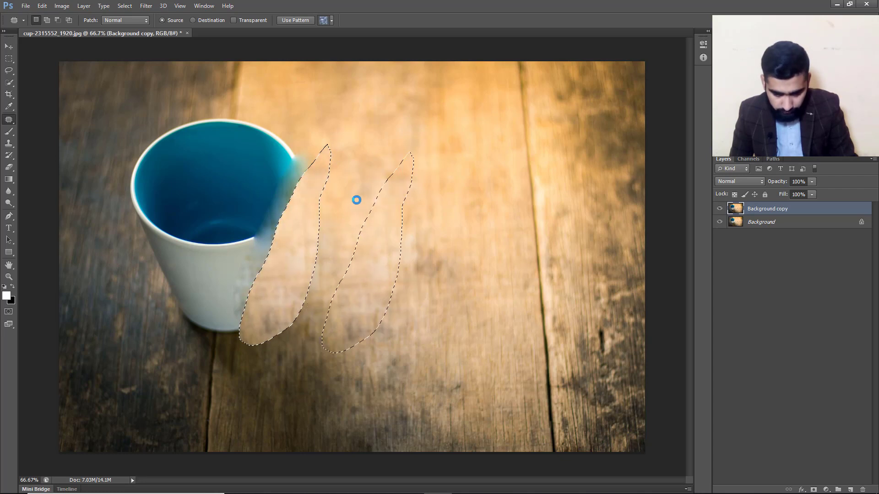
key("ctrl+d")
Outline the whole remaining mug with the Patch tool, replace it with wood from the centre plank, and deselect
mouse_move(291, 128)
left_mouse_down()
mouse_move(233, 116)
mouse_move(184, 120)
mouse_move(144, 148)
mouse_move(124, 183)
left_mouse_up()
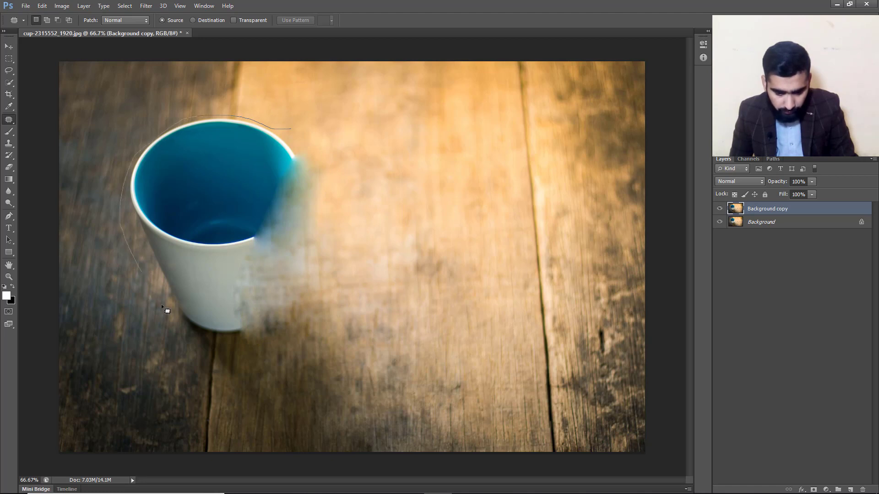
mouse_move(221, 347)
left_mouse_down()
mouse_move(293, 320)
mouse_move(318, 268)
mouse_move(316, 157)
mouse_move(290, 129)
left_mouse_up()
left_click_drag(270, 200, 430, 230)
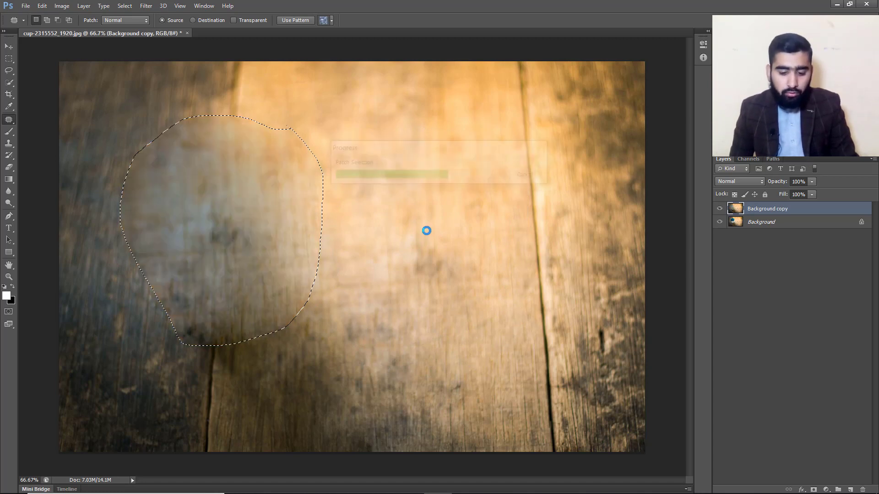
key("ctrl+d")
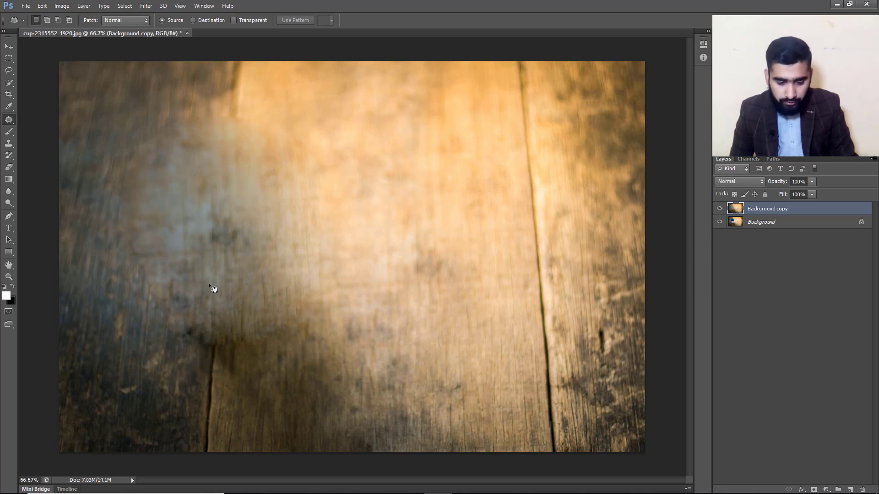
Patch the leftover blemishes on the dark left plank and the dark smudge where the mug's base stood
left_click_drag(163, 278, 138, 189)
mouse_move(140, 265)
left_mouse_down()
mouse_move(103, 292)
mouse_move(111, 279)
left_mouse_up()
key("ctrl+d")
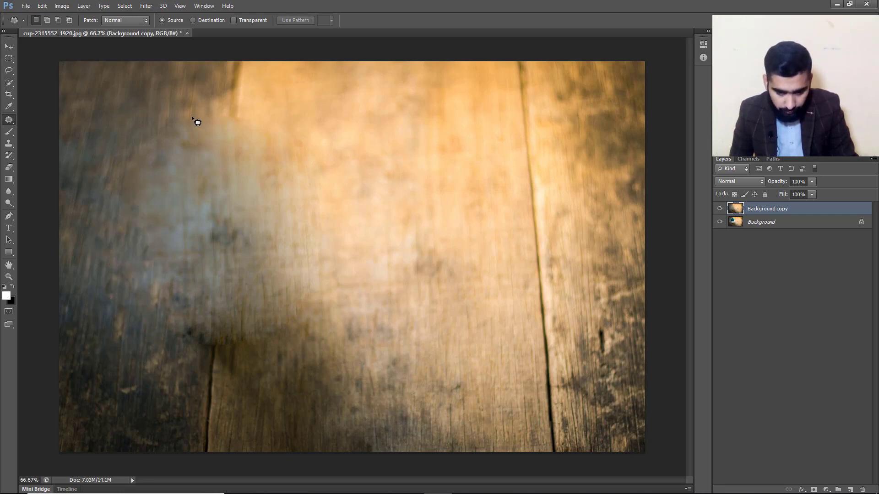
mouse_move(150, 157)
left_mouse_down()
mouse_move(210, 132)
mouse_move(110, 117)
mouse_move(109, 106)
left_mouse_up()
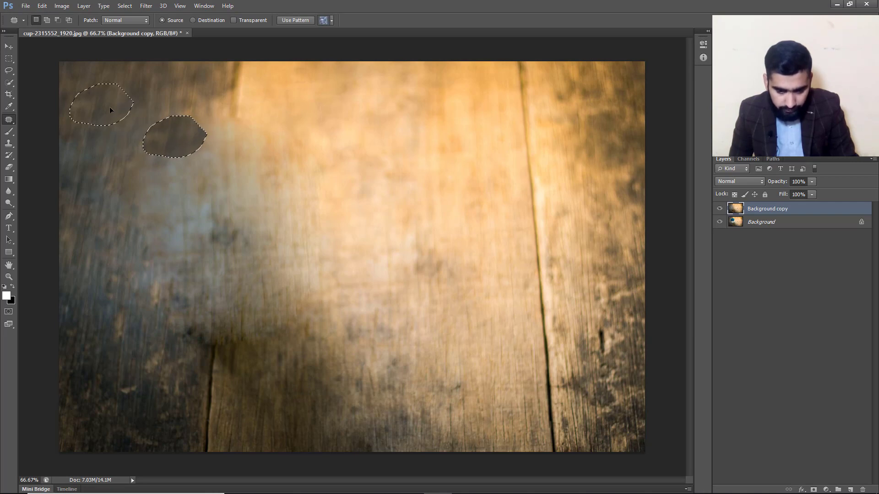
mouse_move(191, 316)
left_mouse_down()
mouse_move(238, 361)
mouse_move(228, 318)
left_mouse_up()
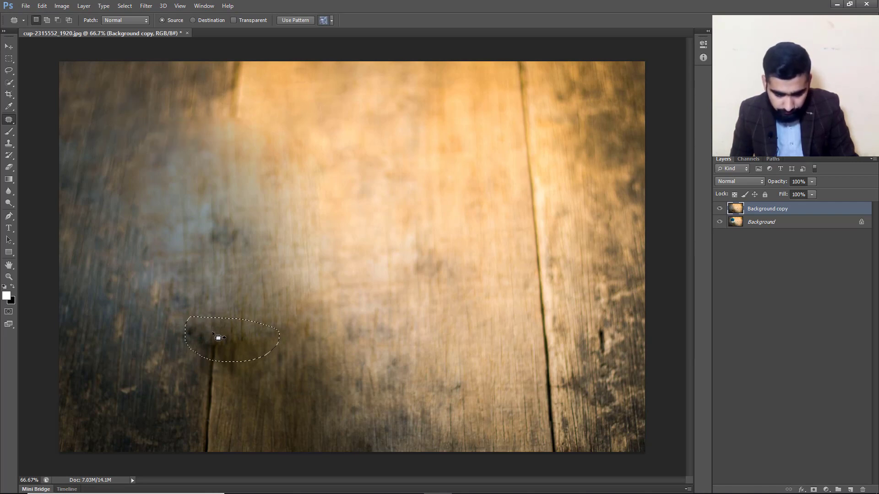
left_click_drag(217, 354, 285, 411)
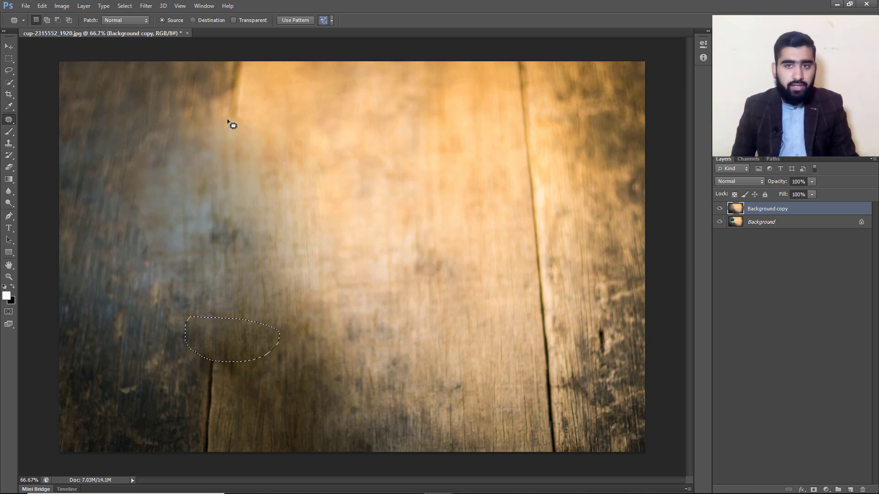
key("ctrl+d")
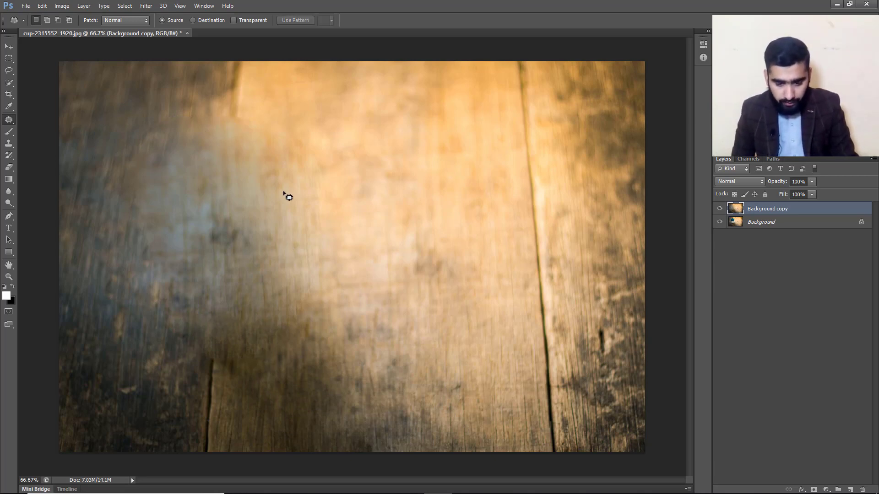
Switch to the Healing Brush at 135 px and retouch the dark plank near the image's lower left using wood sampled just below
right_click(12, 122)
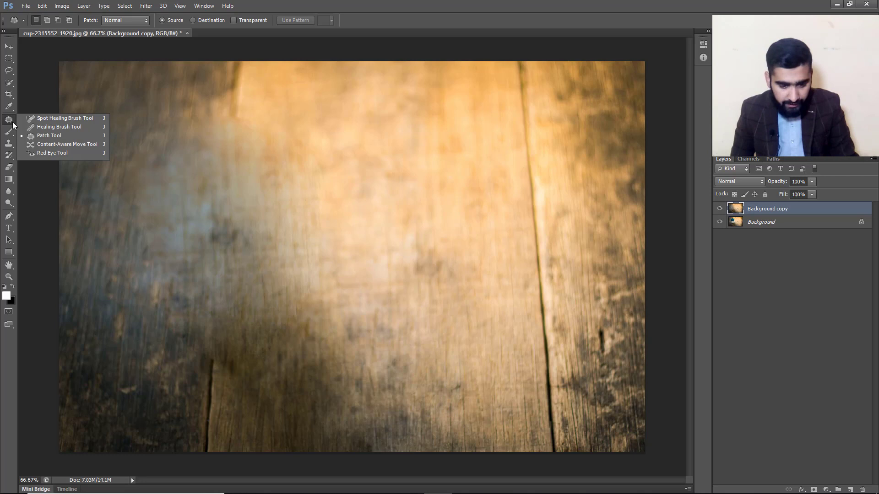
left_click(59, 128)
mouse_move(138, 334)
left_mouse_down()
mouse_move(166, 334)
mouse_move(119, 326)
mouse_move(281, 314)
mouse_move(87, 321)
mouse_move(133, 302)
mouse_move(141, 207)
mouse_move(138, 343)
left_mouse_up()
left_click(142, 332)
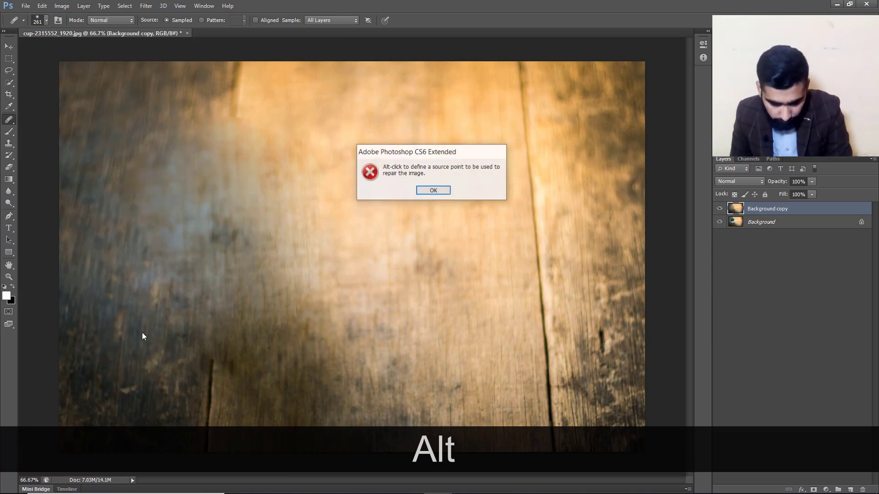
left_click(425, 193)
left_click_drag(130, 396, 120, 397)
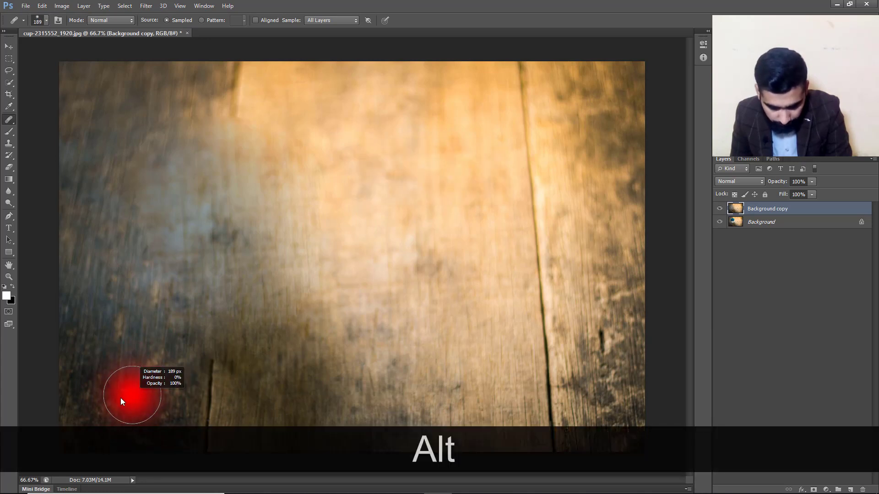
left_click(151, 407, "alt")
mouse_move(155, 365)
left_mouse_down()
mouse_move(174, 369)
mouse_move(169, 359)
mouse_move(152, 358)
left_mouse_up()
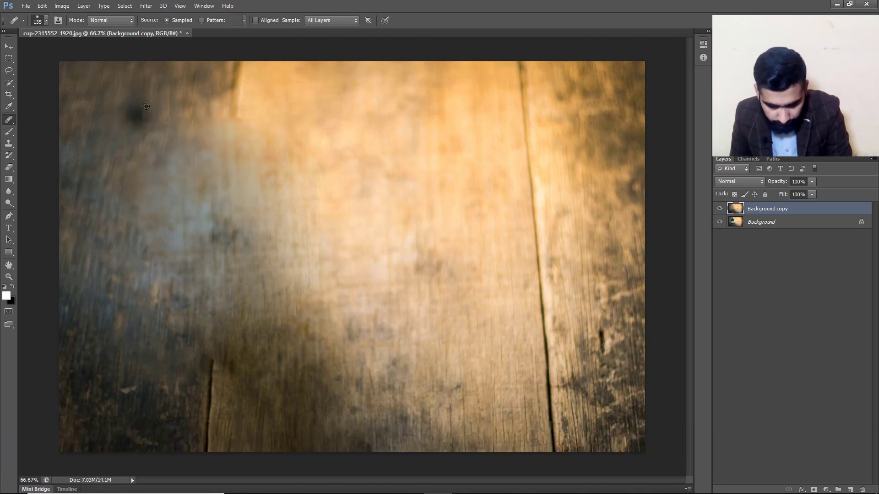
Heal the blotchy wood around the end of the upper plank seam and down the lit plank, sampling from the clean bright wood
left_click(274, 112, "alt")
left_click(257, 129)
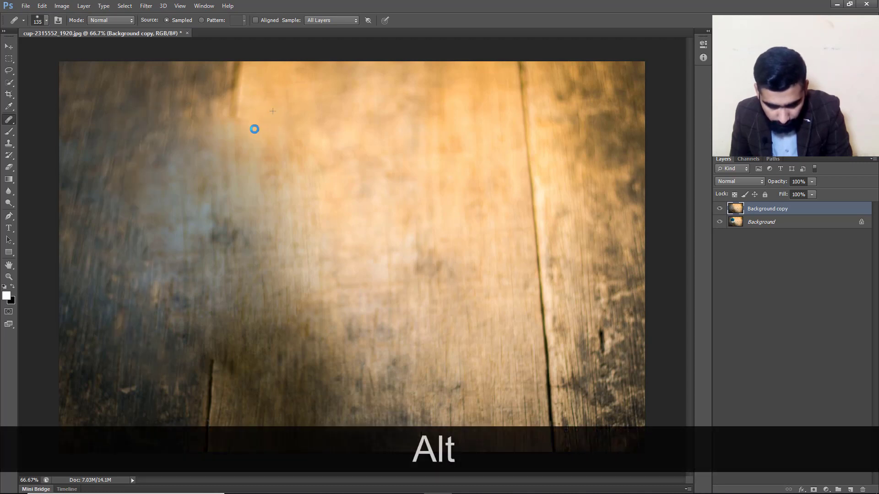
left_click(265, 140)
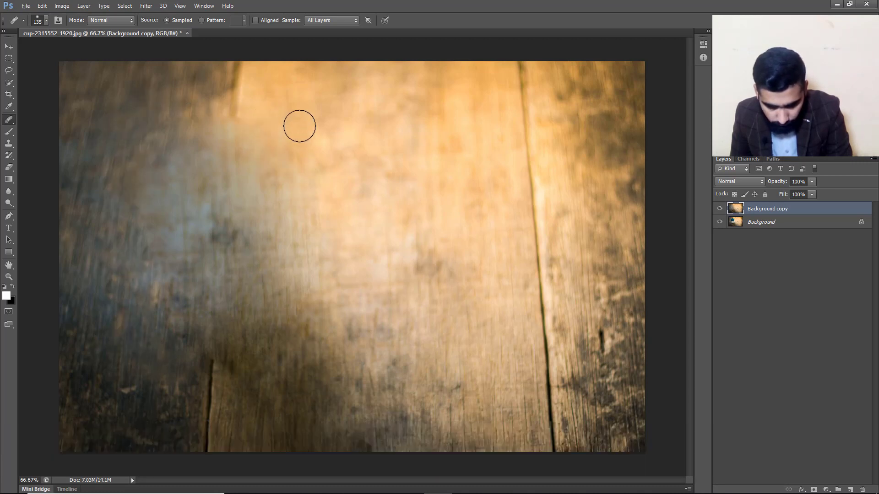
left_click(290, 119, "alt")
left_click(253, 128)
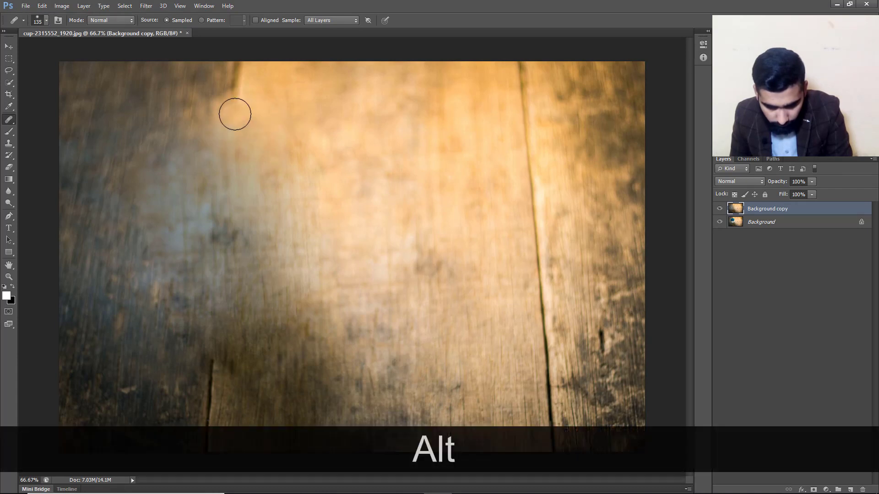
left_click(235, 114)
left_click(287, 148)
left_click(307, 179)
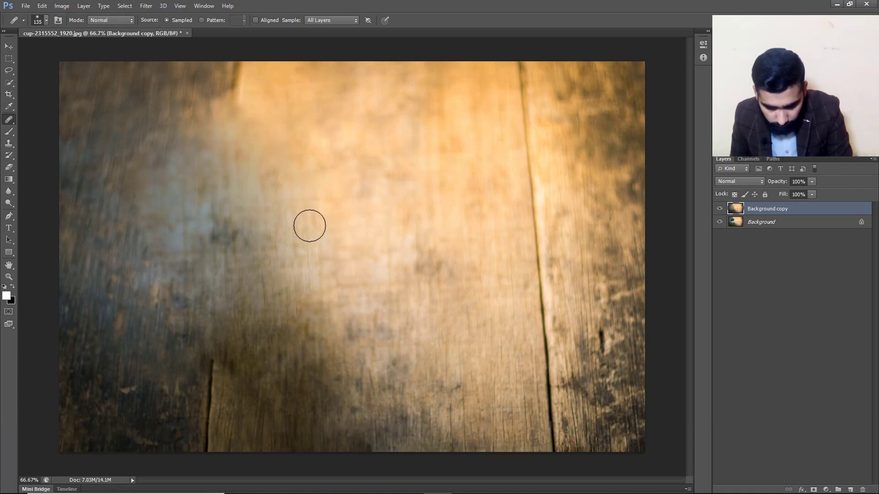
left_click(310, 226)
Heal the top of the lower plank seam and the leftover mug shadow around it using nearby sampled wood
left_click(276, 418)
left_click(217, 376, "alt")
left_click(218, 360)
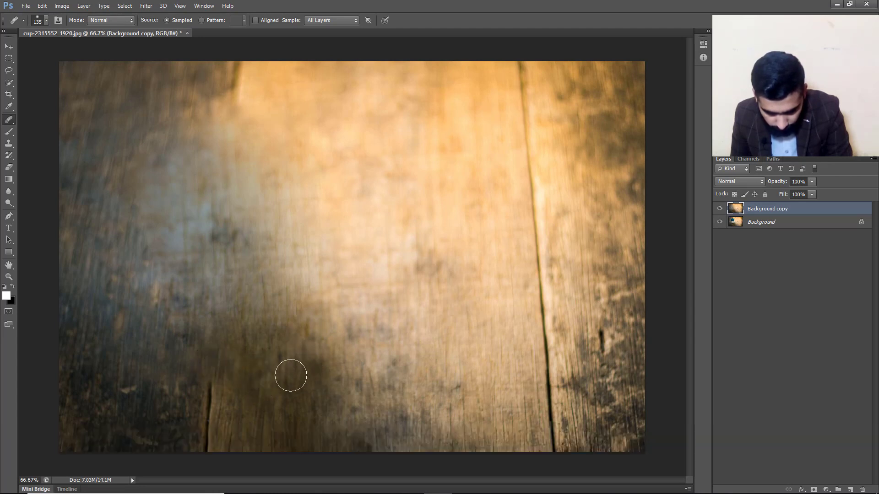
left_click(302, 369, "alt")
left_click(296, 341)
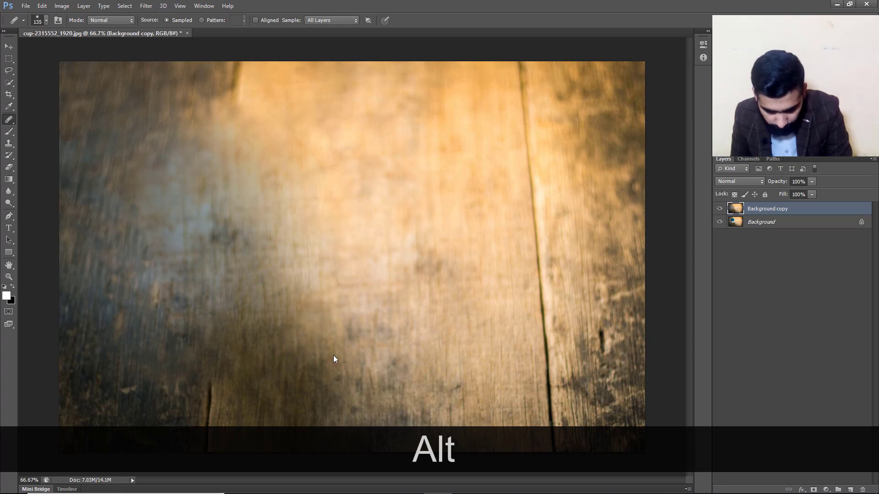
left_click(173, 368)
left_click_drag(164, 371, 178, 371)
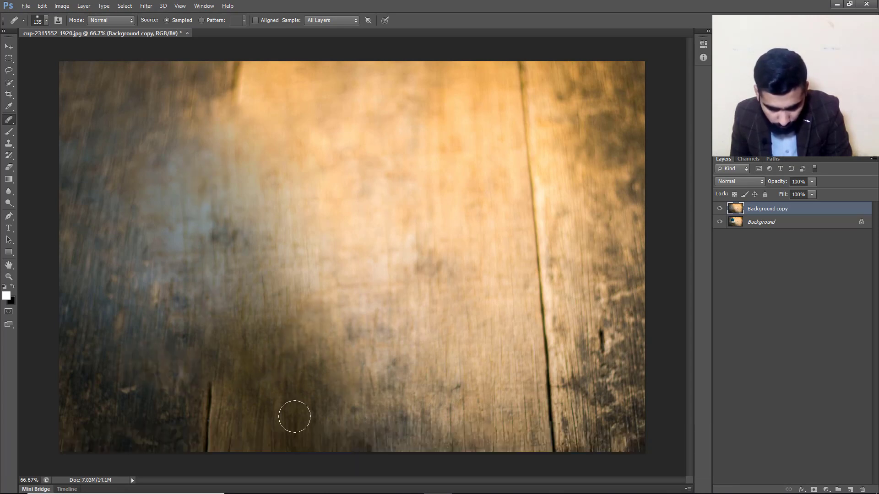
Heal the top of the lower plank seam and the dark wood beside the upper seam, sampling from the planks next to them
left_click(256, 418, "alt")
mouse_move(209, 386)
left_mouse_down()
mouse_move(230, 386)
mouse_move(223, 370)
mouse_move(282, 336)
mouse_move(267, 351)
left_mouse_up()
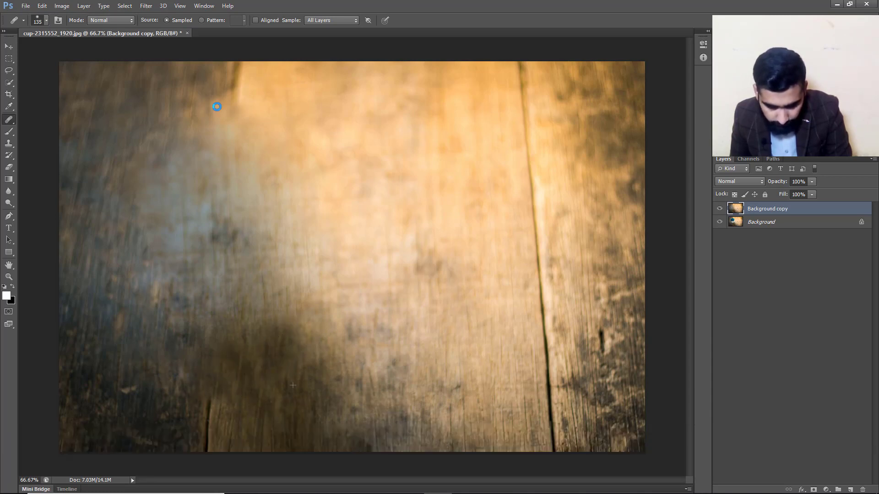
left_click(170, 108, "alt")
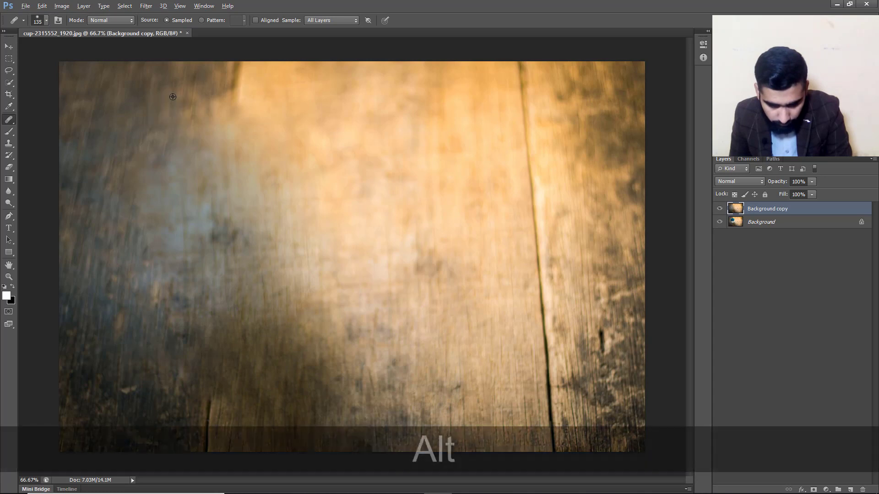
mouse_move(212, 94)
left_mouse_down()
mouse_move(172, 121)
mouse_move(212, 93)
mouse_move(202, 117)
mouse_move(175, 129)
mouse_move(166, 111)
mouse_move(142, 146)
left_mouse_up()
left_click(164, 124, "alt")
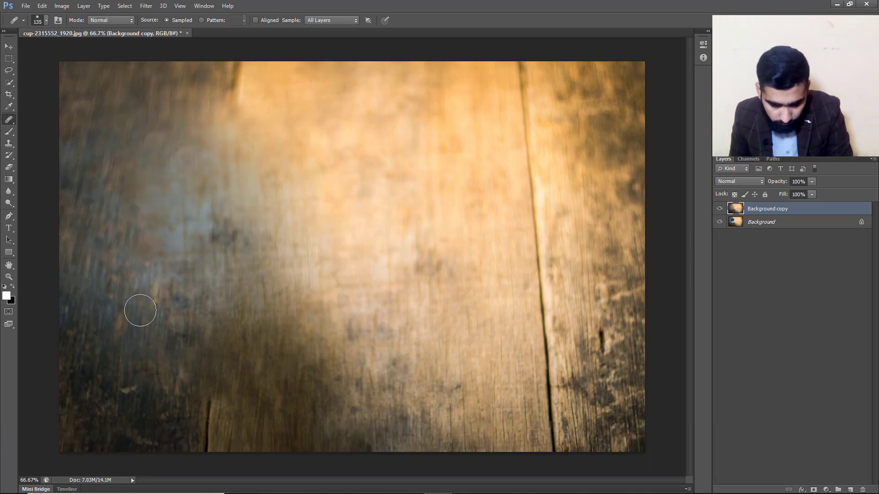
Heal the wood around the lower seam's top end and up through the mug shadow, using samples from the wood just below
left_click(171, 417, "alt")
left_click_drag(190, 396, 185, 406)
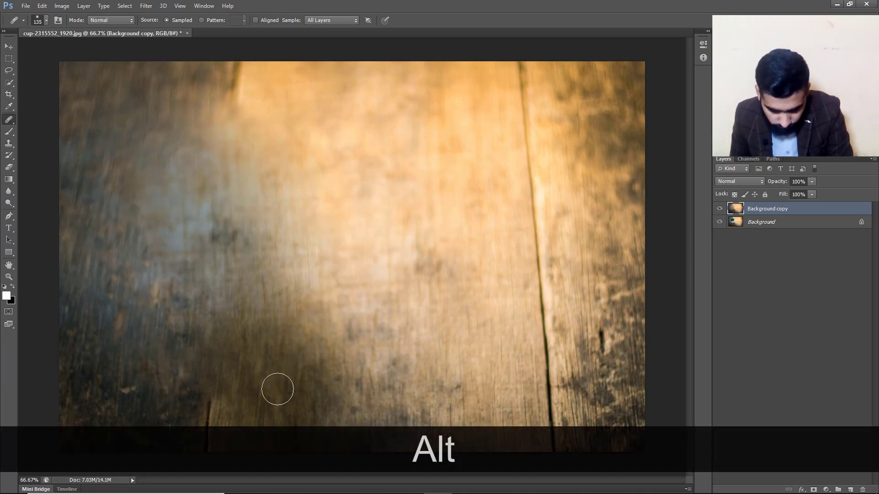
left_click(255, 400, "alt")
mouse_move(229, 378)
left_mouse_down()
mouse_move(250, 353)
mouse_move(271, 274)
mouse_move(267, 222)
left_mouse_up()
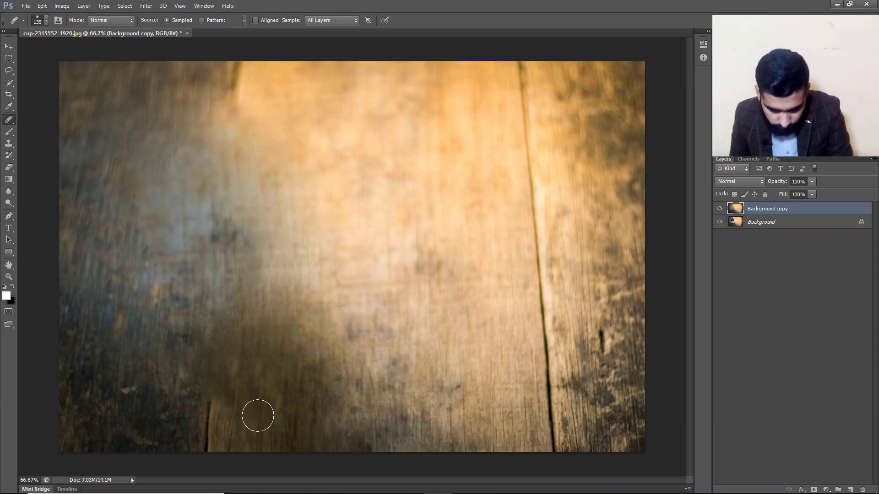
Switch from the Healing Brush to the Content-Aware Move tool
left_click(6, 48)
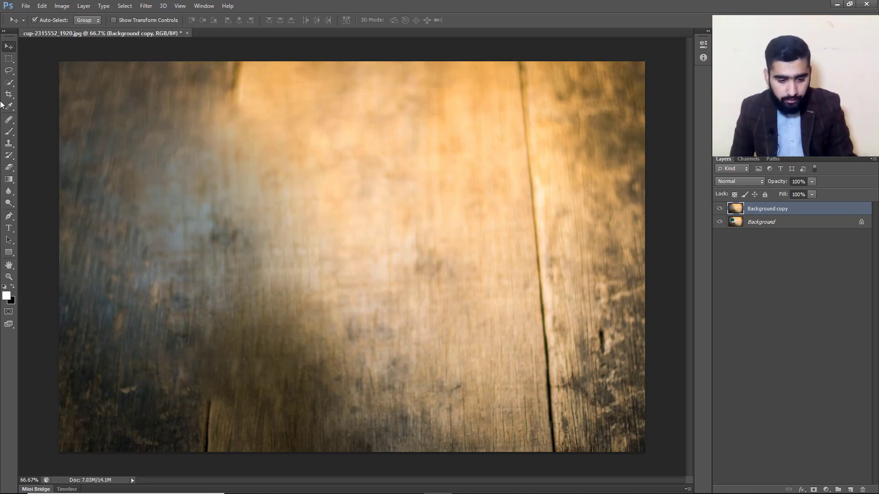
left_click(12, 121)
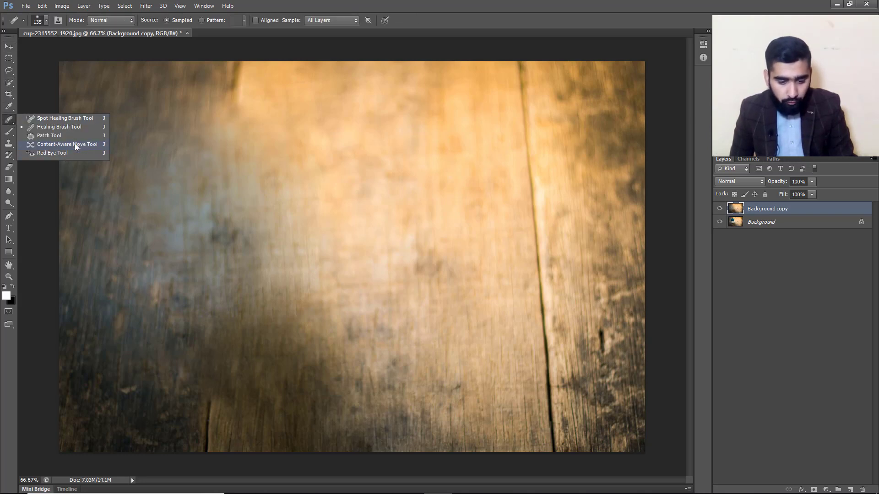
left_click(87, 145)
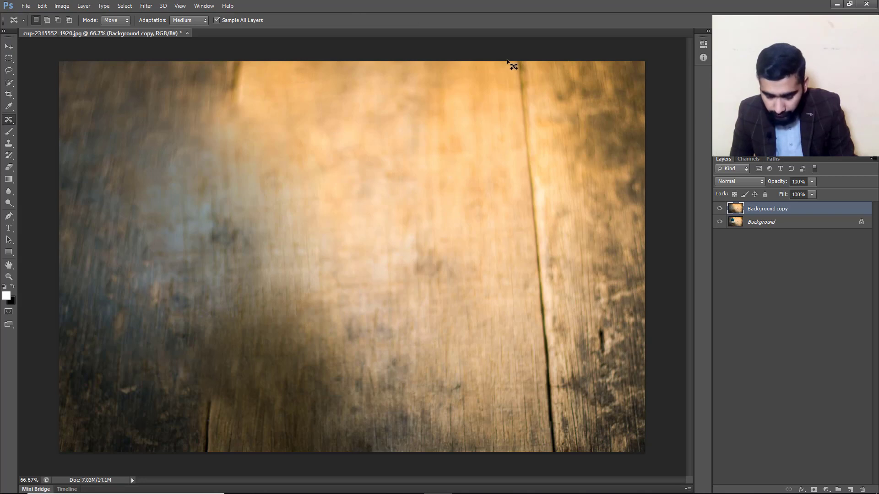
left_click_drag(521, 111, 526, 105)
key("ctrl+d")
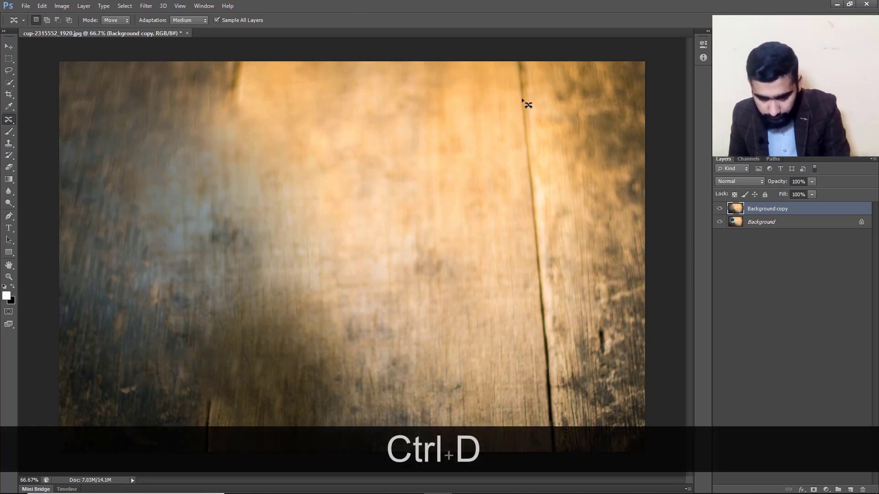
left_click_drag(520, 176, 523, 189)
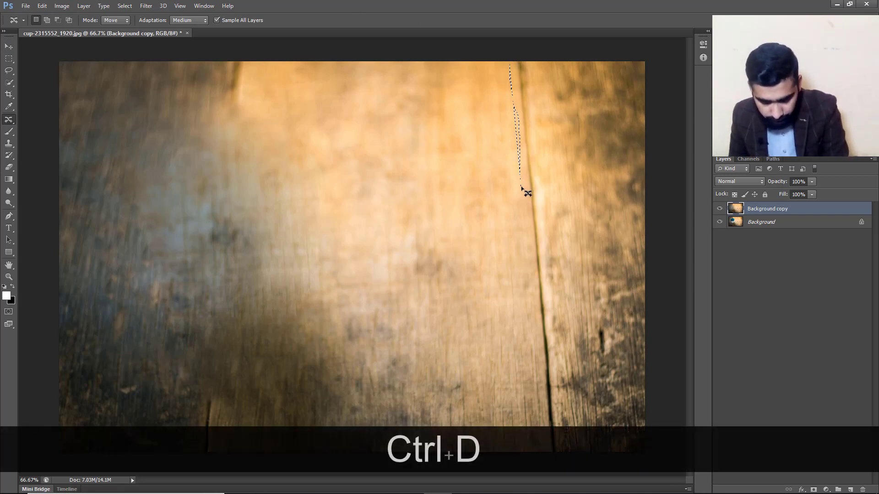
key("ctrl+shift+d")
Outline a narrow full-height strip around the long right-hand plank seam and copy it to a new layer
left_click_drag(507, 67, 525, 443)
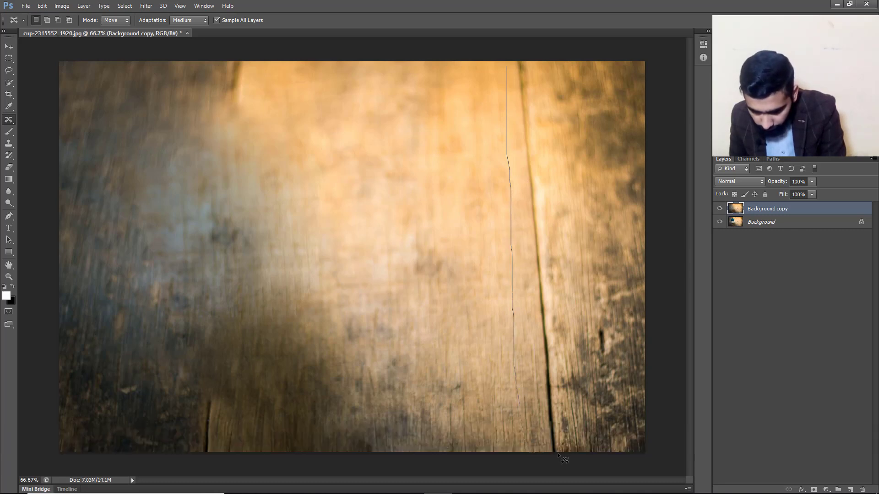
mouse_move(563, 320)
left_mouse_down()
mouse_move(561, 229)
mouse_move(538, 69)
mouse_move(511, 57)
mouse_move(513, 78)
left_mouse_up()
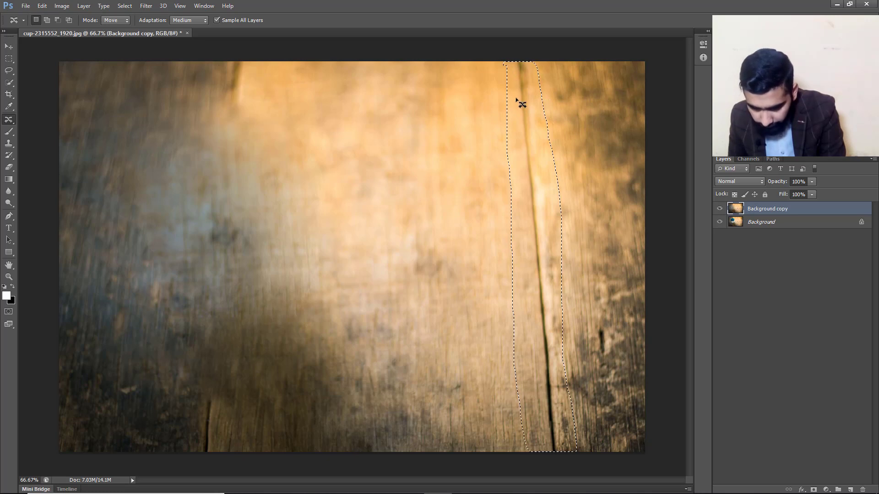
key("alt")
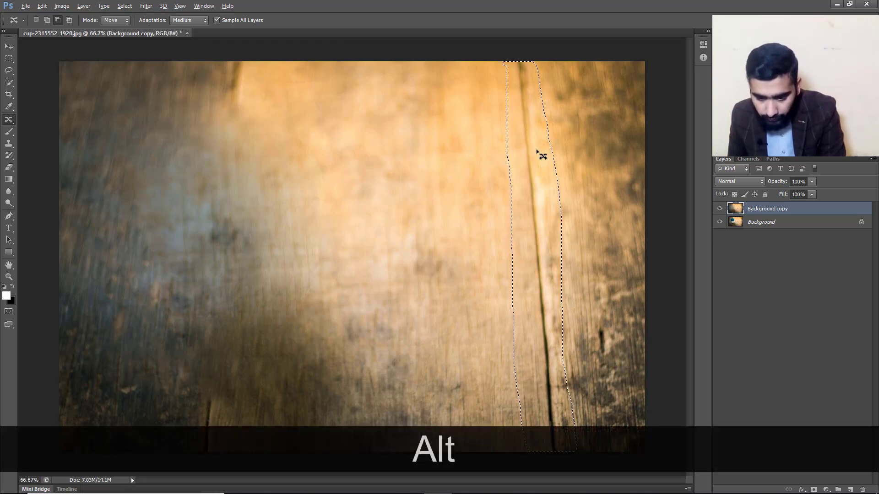
key("ctrl")
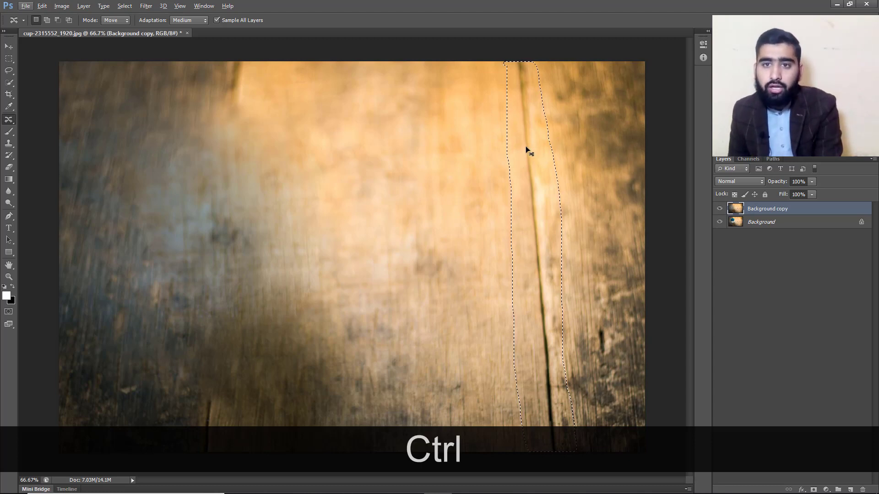
key("ctrl+j")
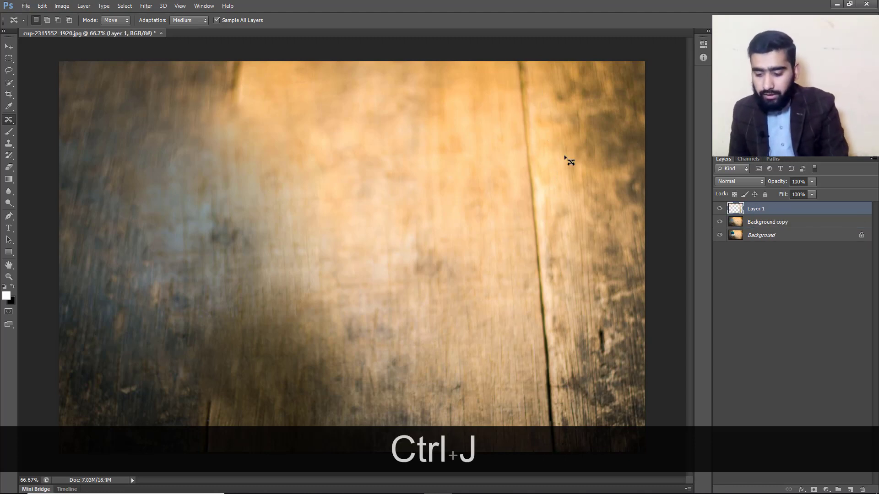
Check the copied seam strip on its own by temporarily hiding the Background copy and Background layers
left_click(719, 223)
left_click(719, 236)
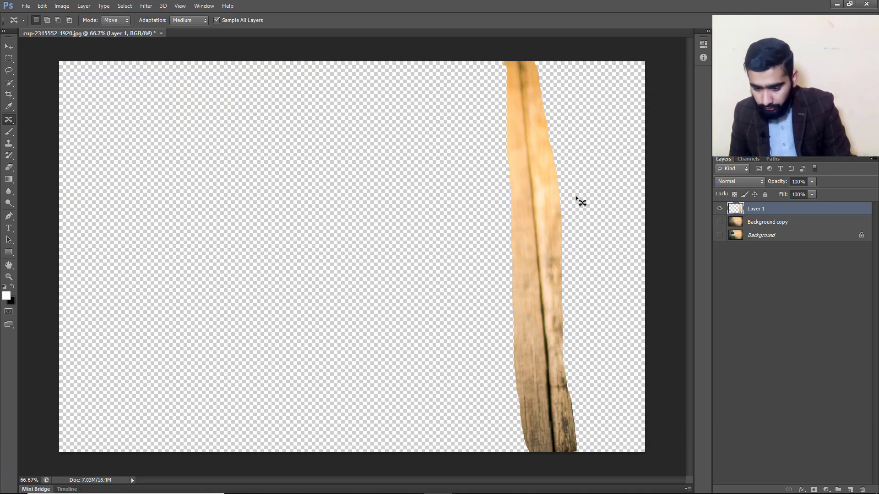
left_click(719, 222)
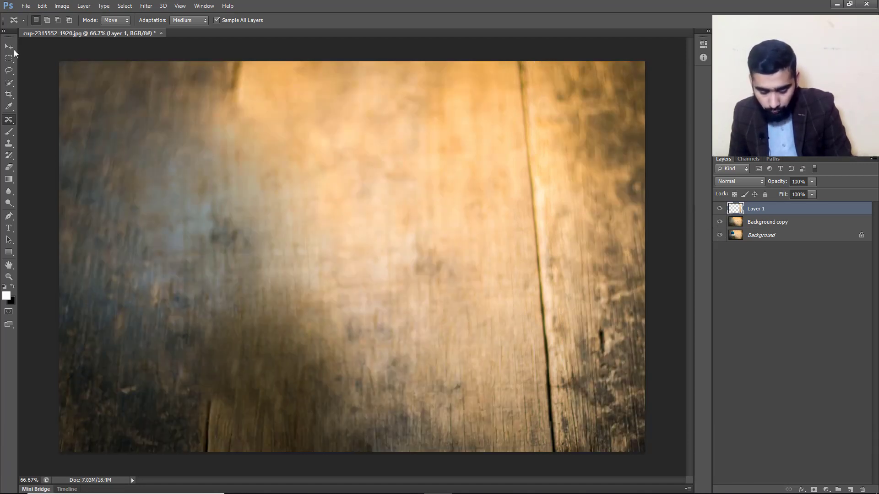
Flip the copied seam strip horizontally and place it over the broken left-hand seam at X 537.50 px, Y 640.00 px
key("v")
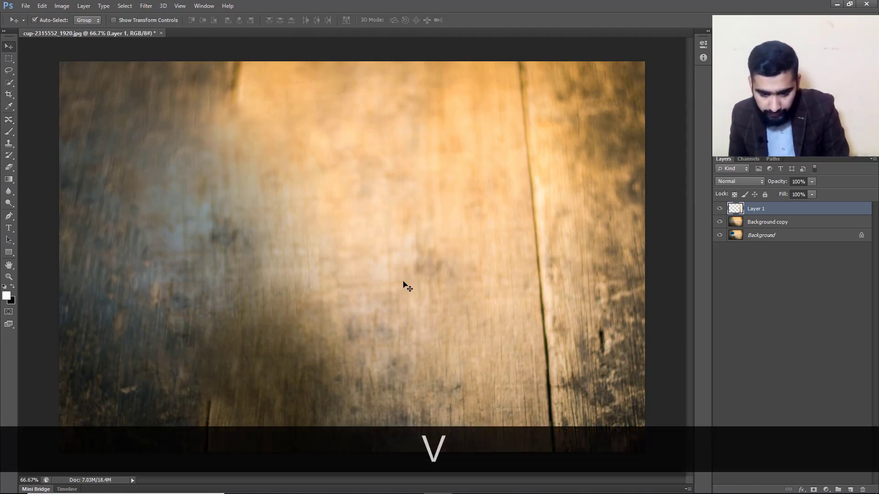
left_click_drag(531, 247, 327, 240)
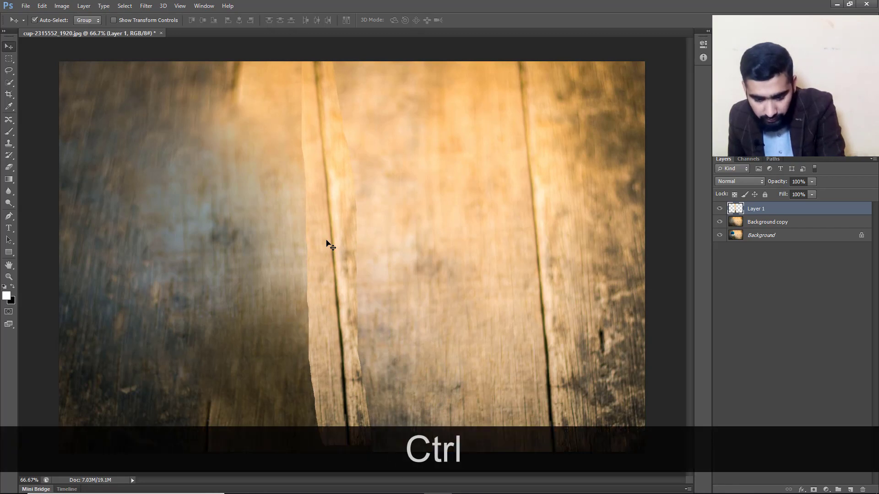
key("ctrl+t")
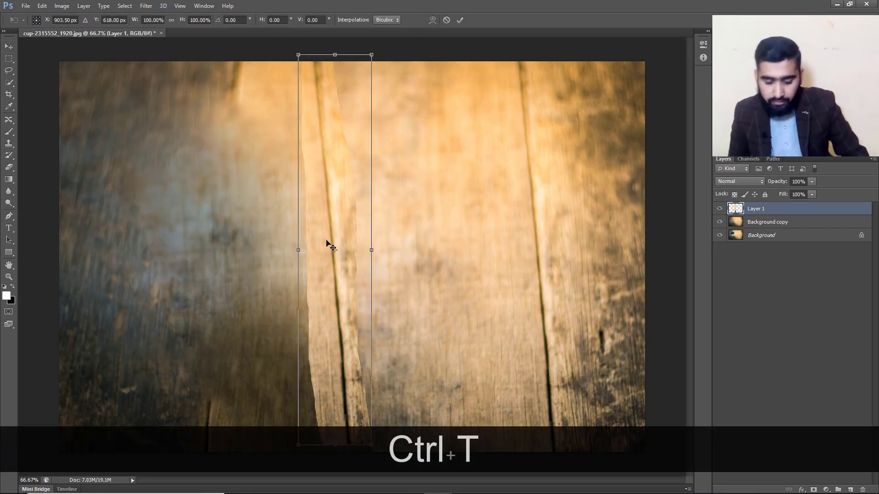
right_click(345, 202)
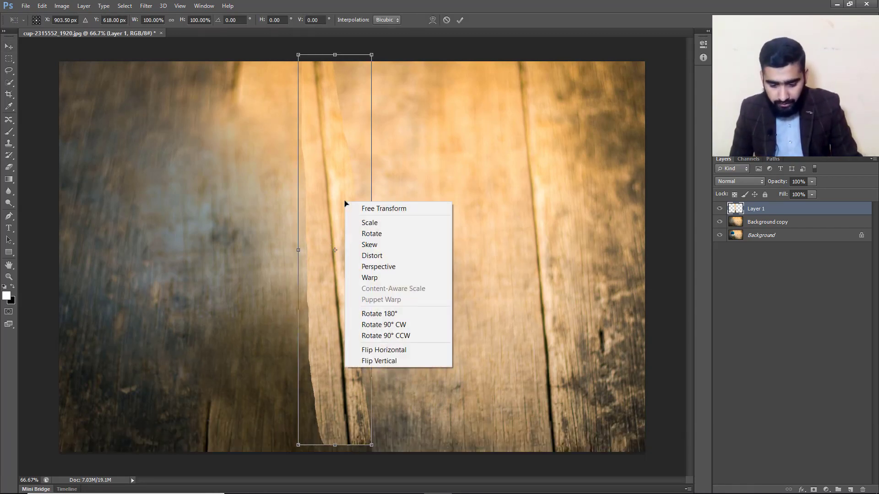
left_click(397, 350)
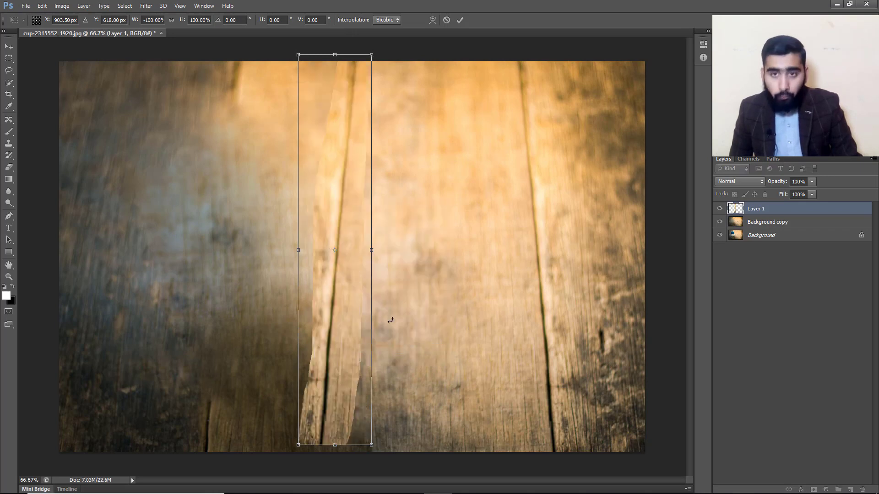
left_click_drag(332, 217, 228, 224)
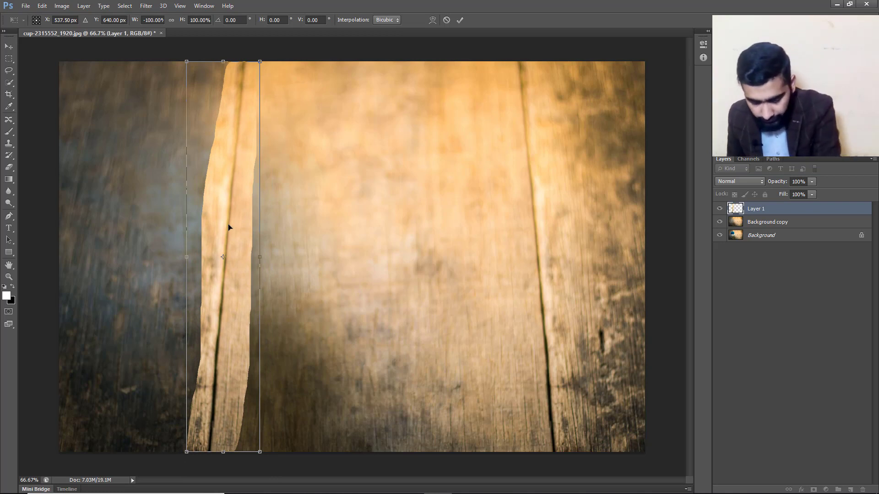
key("Return")
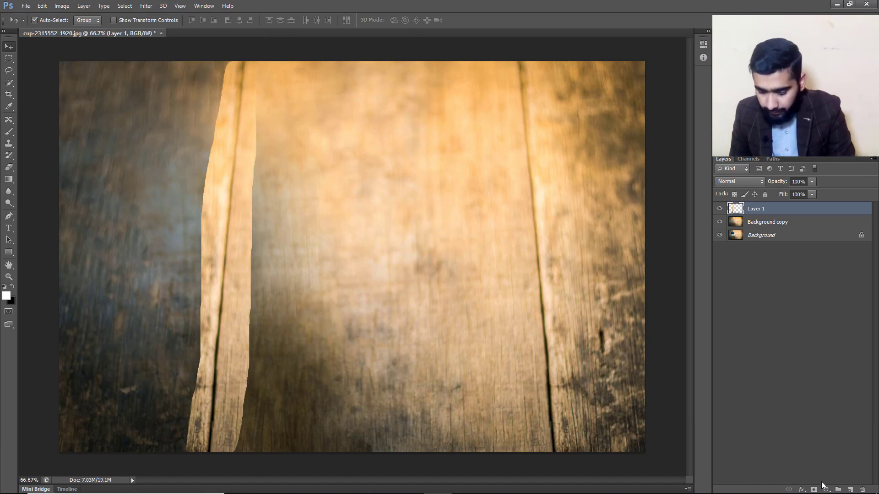
Add a white layer mask to Layer 1 and switch to the Brush tool with black as the foreground colour
key("alt")
left_click(813, 489)
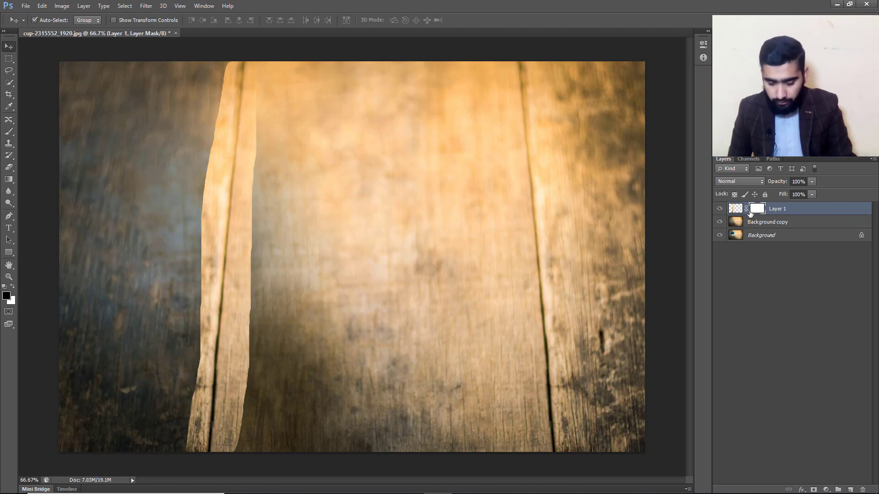
key("b")
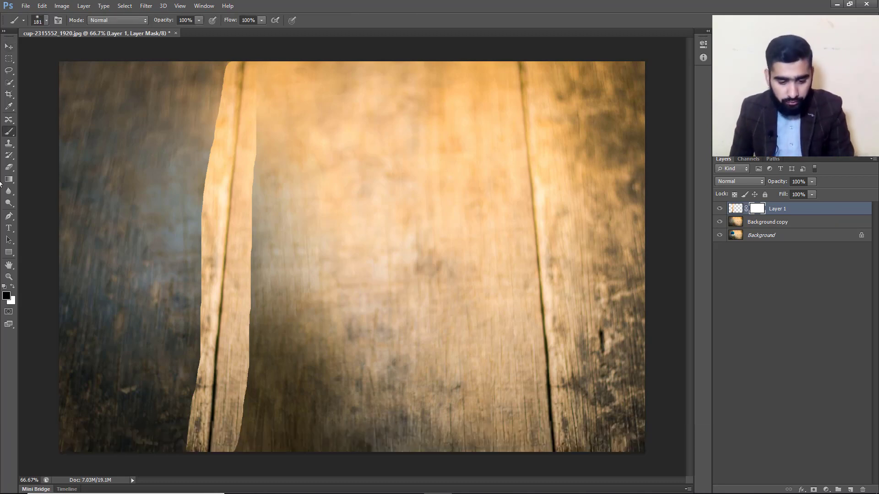
right_click(11, 131)
left_click(33, 130)
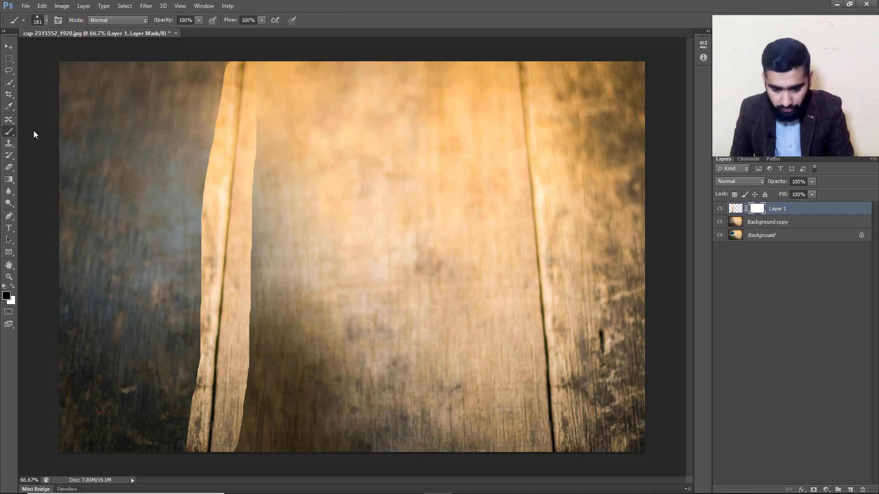
Set the brush to 115 px with 0% hardness and 50% opacity
right_click(217, 218, "alt")
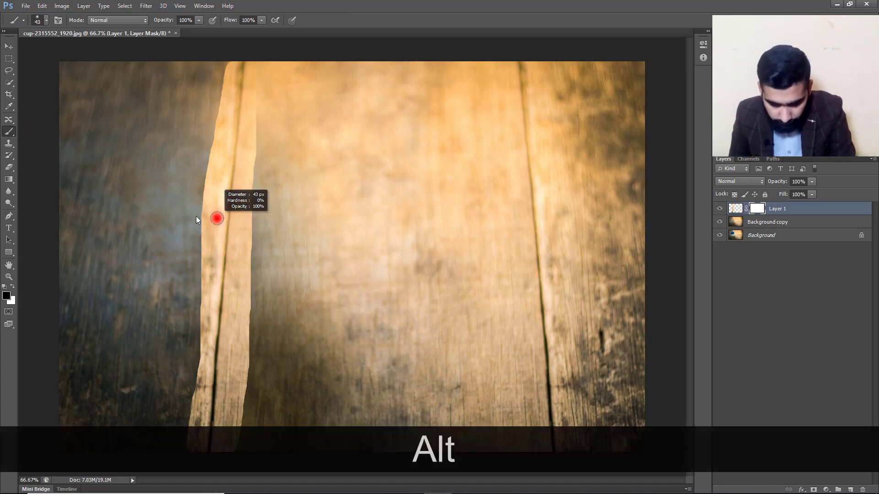
left_click_drag(161, 24, 148, 25)
key("KP_5")
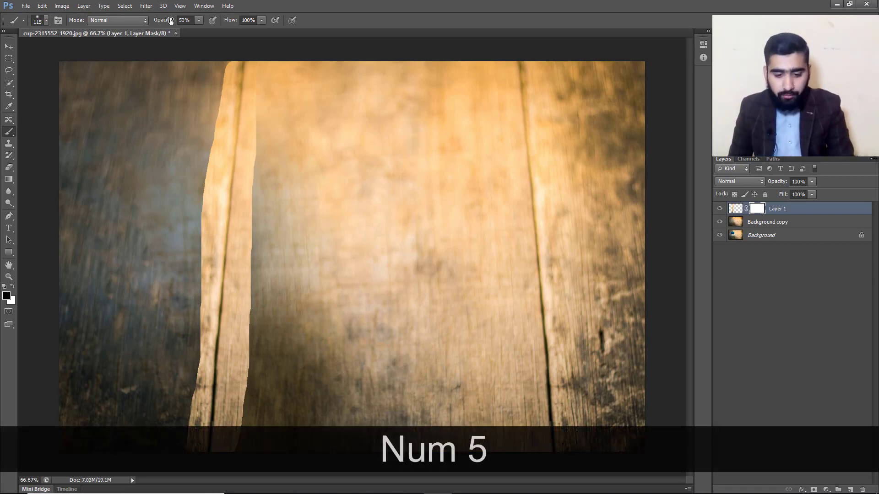
left_click_drag(165, 23, 152, 28)
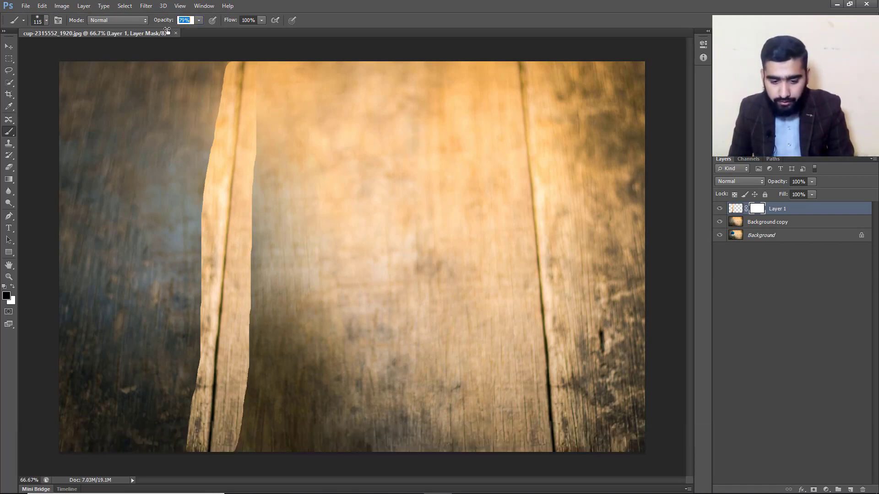
key("KP_5")
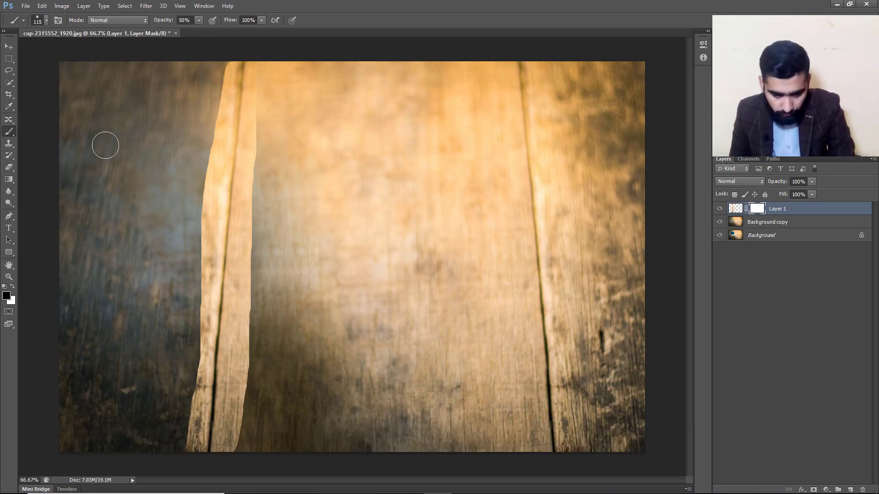
Paint black on Layer 1's mask along both edges of the flipped strip to blend it into the surrounding planks
mouse_move(205, 229)
left_mouse_down()
mouse_move(200, 258)
mouse_move(227, 62)
mouse_move(201, 138)
mouse_move(221, 93)
left_mouse_up()
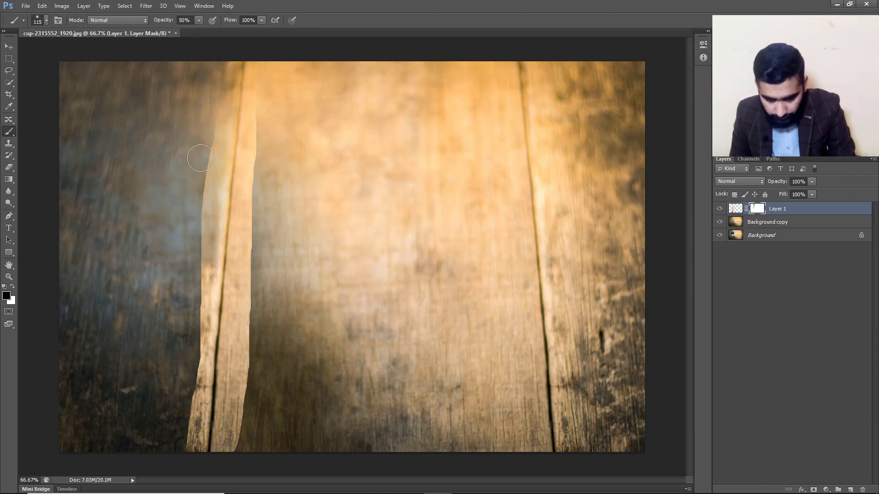
mouse_move(200, 158)
left_mouse_down()
mouse_move(212, 124)
mouse_move(193, 208)
mouse_move(192, 156)
mouse_move(199, 213)
mouse_move(190, 249)
mouse_move(192, 202)
mouse_move(200, 251)
mouse_move(184, 295)
mouse_move(183, 234)
mouse_move(184, 359)
mouse_move(190, 293)
mouse_move(181, 407)
mouse_move(195, 353)
mouse_move(175, 463)
mouse_move(207, 361)
mouse_move(186, 414)
mouse_move(199, 324)
mouse_move(196, 385)
mouse_move(193, 216)
mouse_move(225, 77)
mouse_move(198, 172)
mouse_move(186, 162)
mouse_move(192, 140)
mouse_move(201, 212)
mouse_move(192, 314)
mouse_move(163, 455)
mouse_move(178, 358)
mouse_move(182, 455)
mouse_move(195, 281)
left_mouse_up()
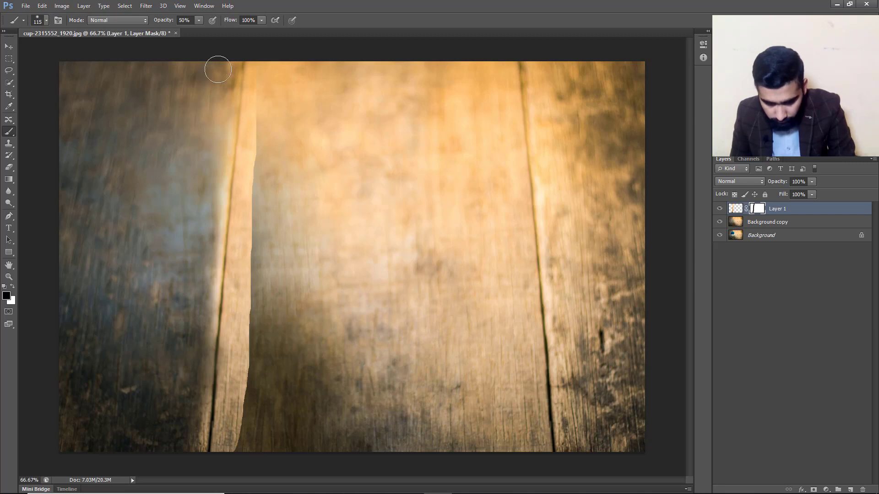
mouse_move(237, 98)
left_mouse_down()
mouse_move(262, 66)
mouse_move(250, 231)
mouse_move(249, 205)
mouse_move(256, 316)
mouse_move(268, 302)
mouse_move(253, 434)
mouse_move(242, 452)
mouse_move(258, 216)
left_mouse_up()
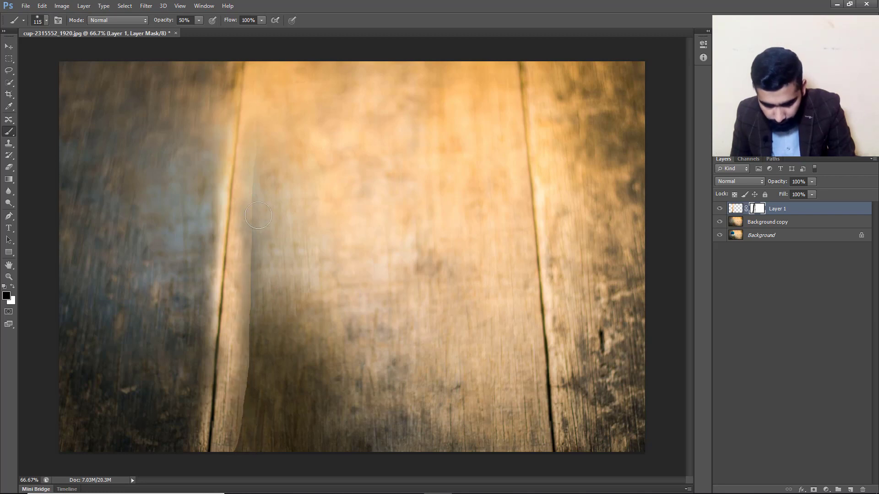
mouse_move(249, 284)
left_mouse_down()
mouse_move(234, 454)
mouse_move(257, 354)
mouse_move(244, 414)
mouse_move(251, 368)
left_mouse_up()
left_click_drag(253, 330, 243, 396)
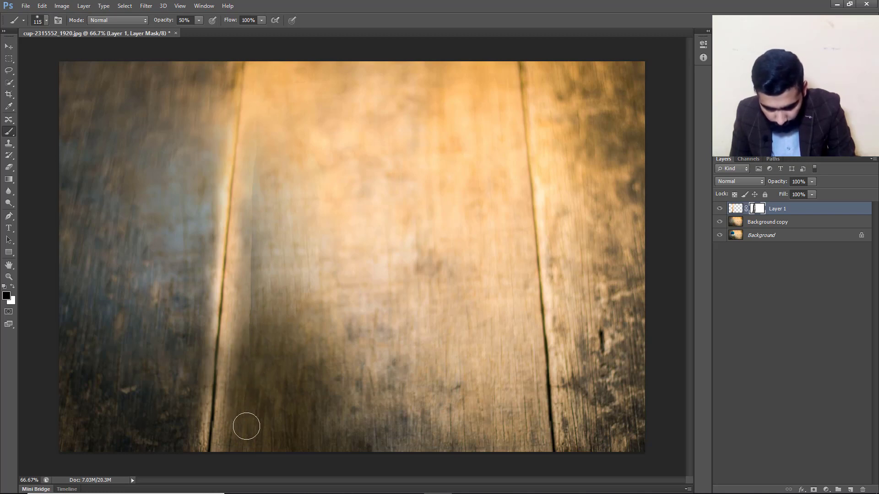
Paint black on Layer 1's mask down the right side of the flipped strip to fade its hard edge
left_click(45, 21)
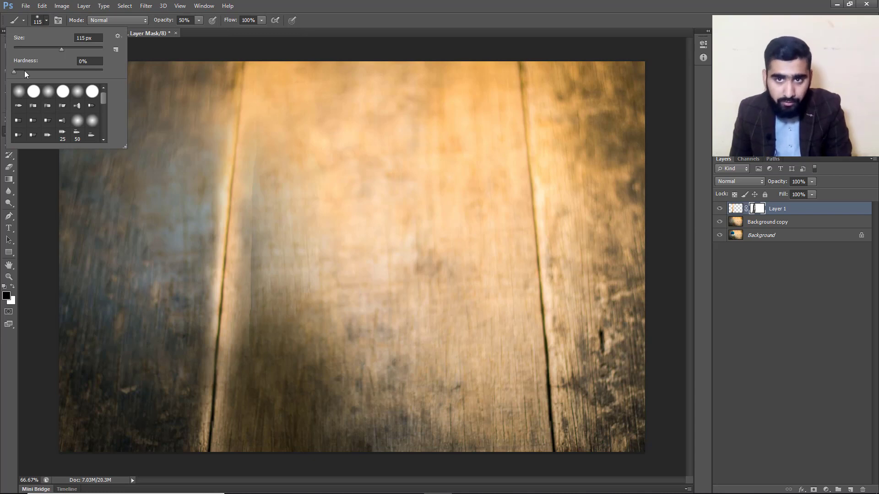
left_click(331, 300)
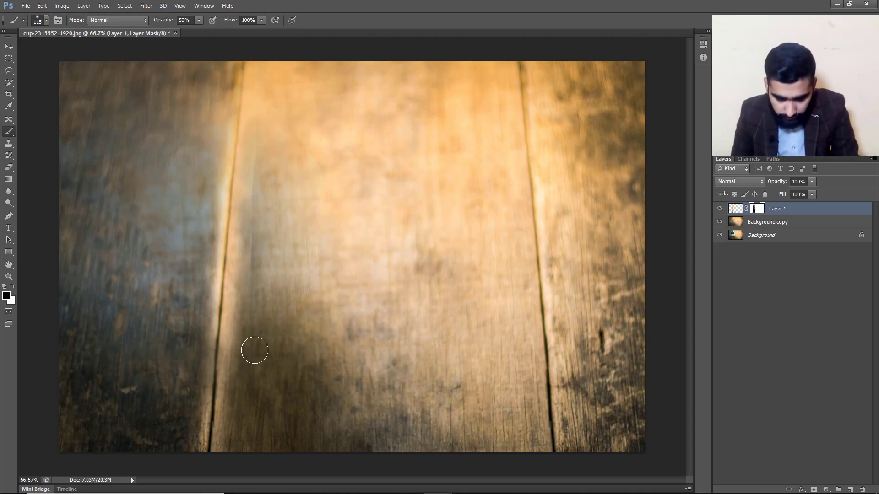
left_click_drag(249, 227, 248, 457)
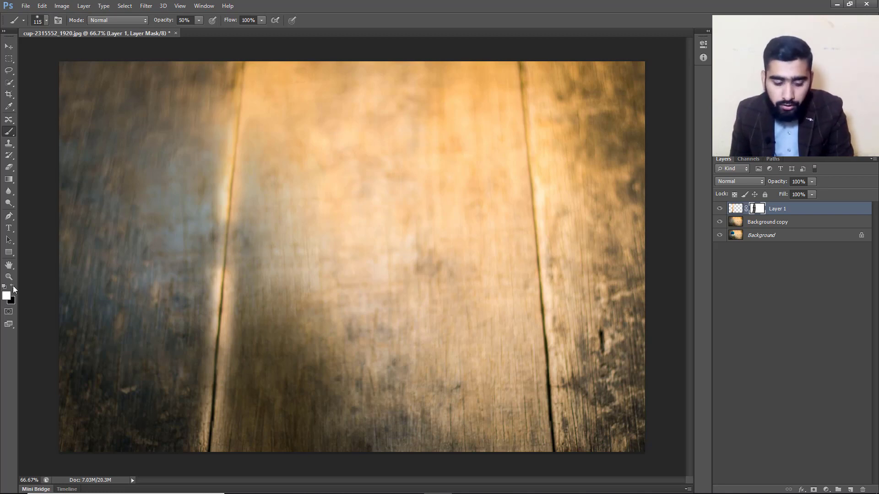
Paint white on Layer 1's mask to reveal the strip's left edge, and paint it out again with black
mouse_move(228, 237)
left_mouse_down()
mouse_move(213, 259)
mouse_move(220, 235)
mouse_move(222, 297)
mouse_move(222, 273)
left_mouse_up()
key("x")
key("x")
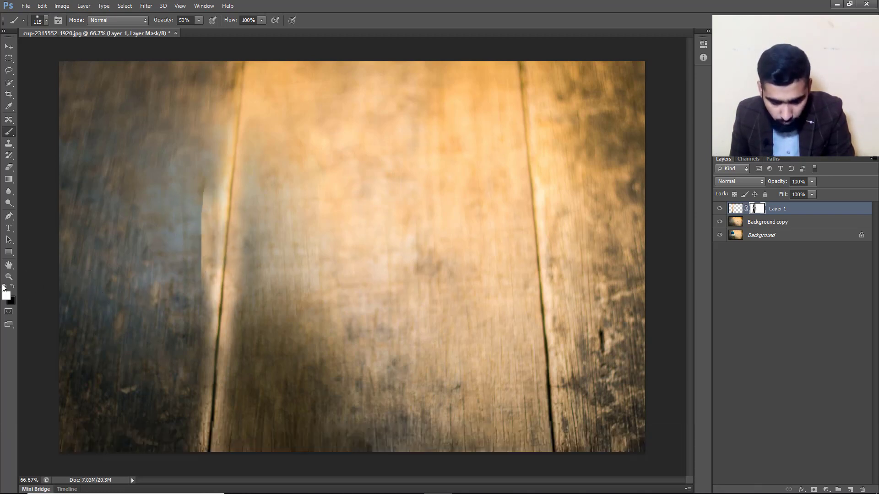
key("x")
key("x")
key("x")
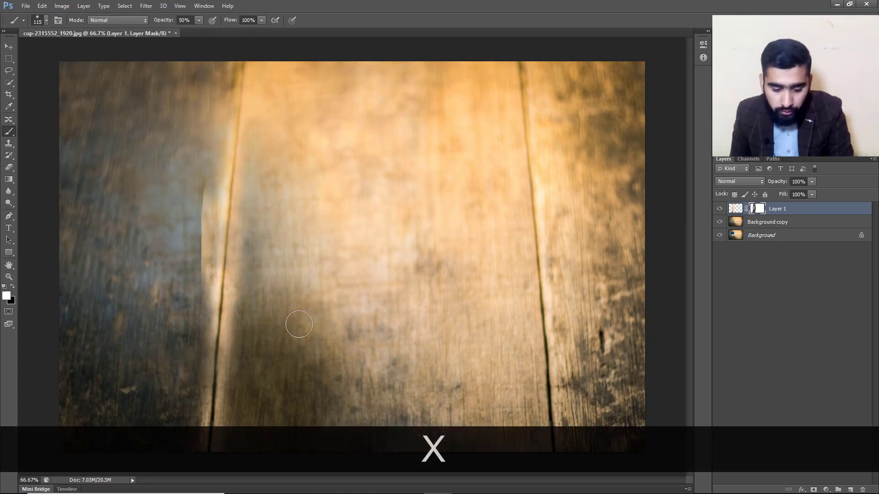
mouse_move(205, 151)
left_mouse_down()
mouse_move(205, 227)
mouse_move(203, 196)
mouse_move(192, 270)
mouse_move(201, 163)
mouse_move(180, 295)
left_mouse_up()
left_click_drag(198, 222, 192, 314)
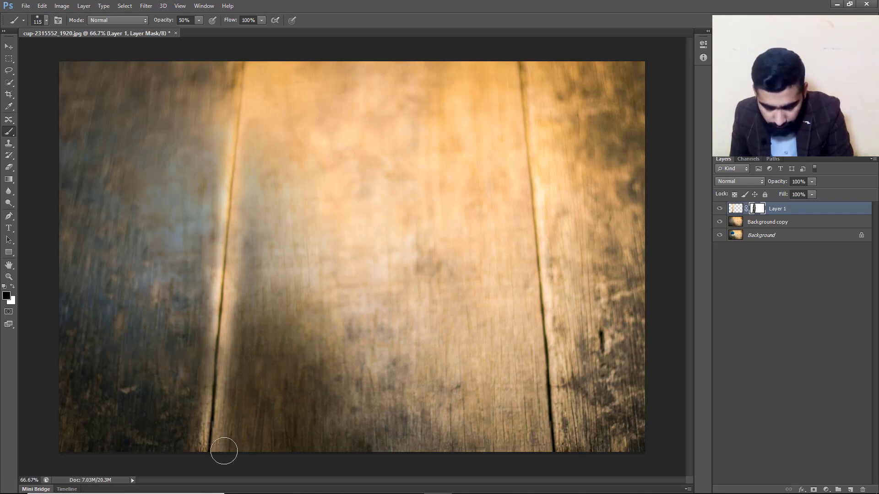
Mask out the lower end of the flipped strip with black and nudge the strip left to meet the original seam
key("x")
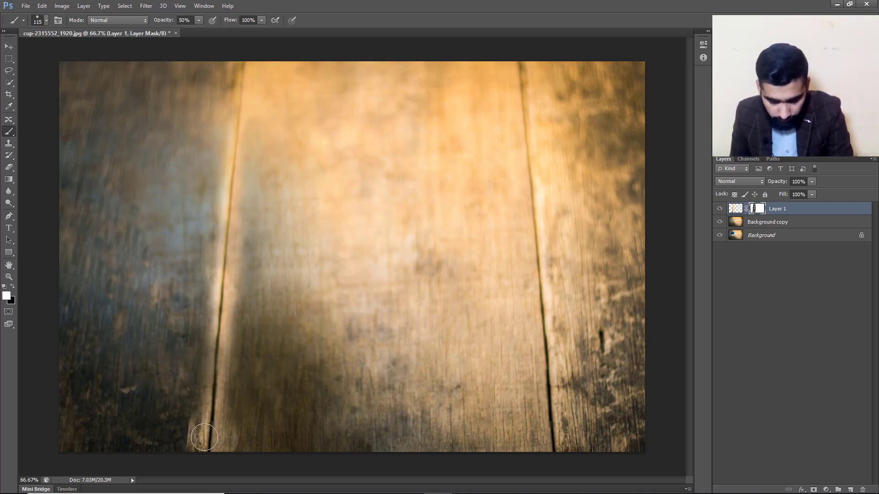
key("x")
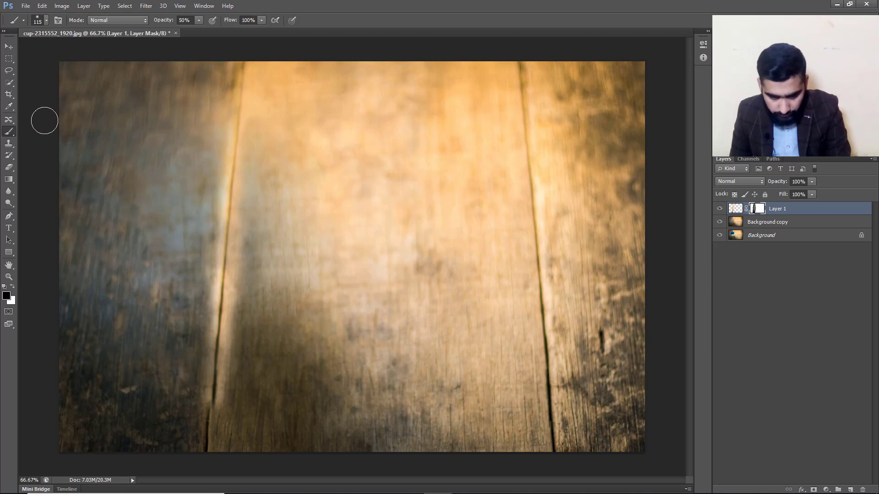
left_click(8, 46)
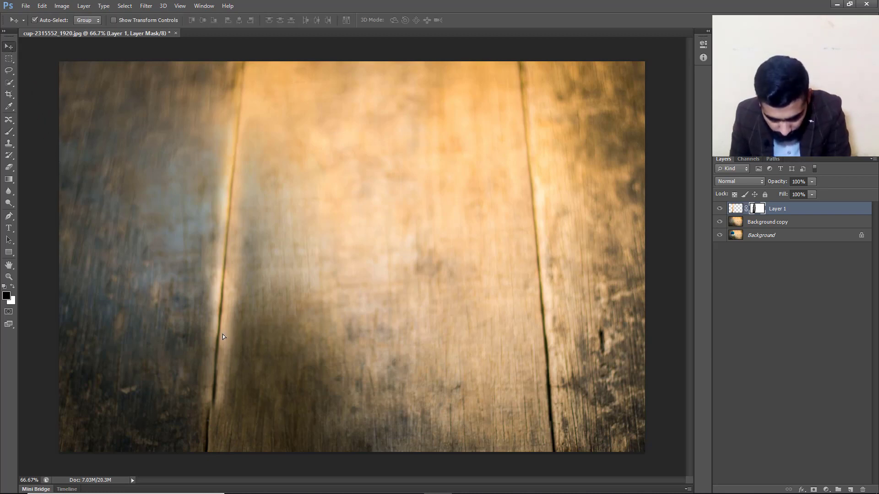
left_click_drag(223, 337, 220, 336)
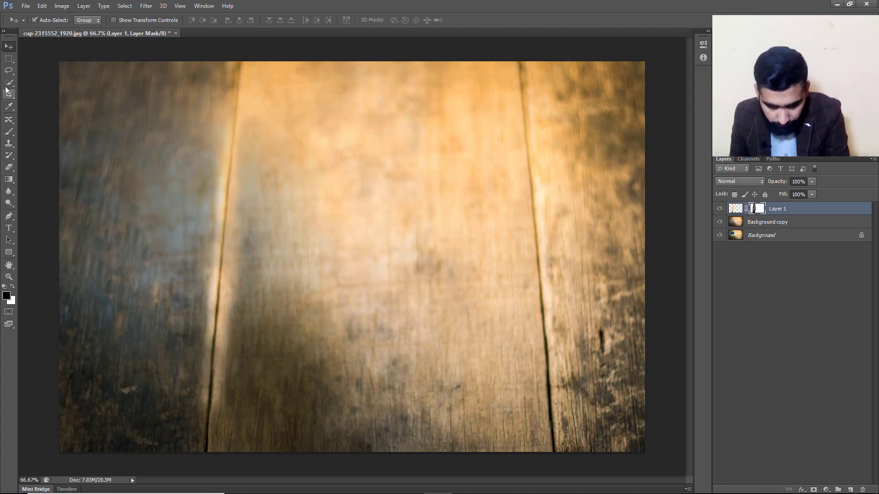
Paint black on Layer 1's mask down both sides of the repositioned strip to soften its edges
key("b")
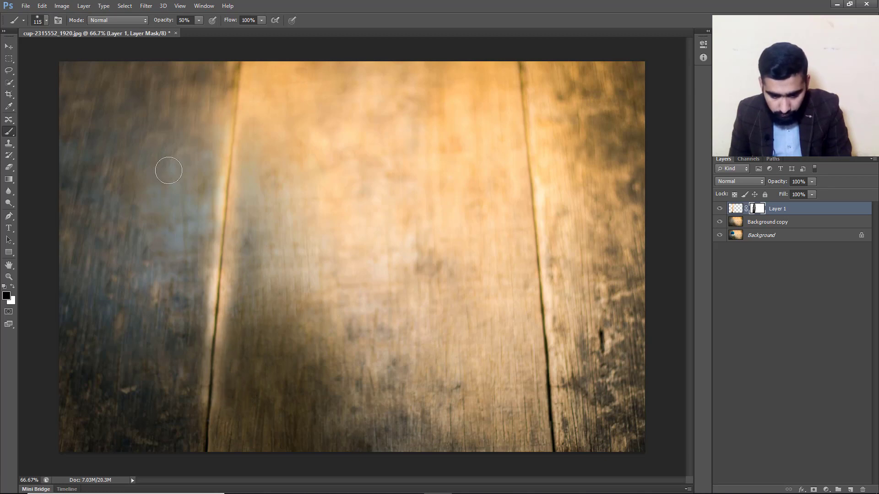
mouse_move(205, 172)
left_mouse_down()
mouse_move(205, 254)
mouse_move(188, 339)
left_mouse_up()
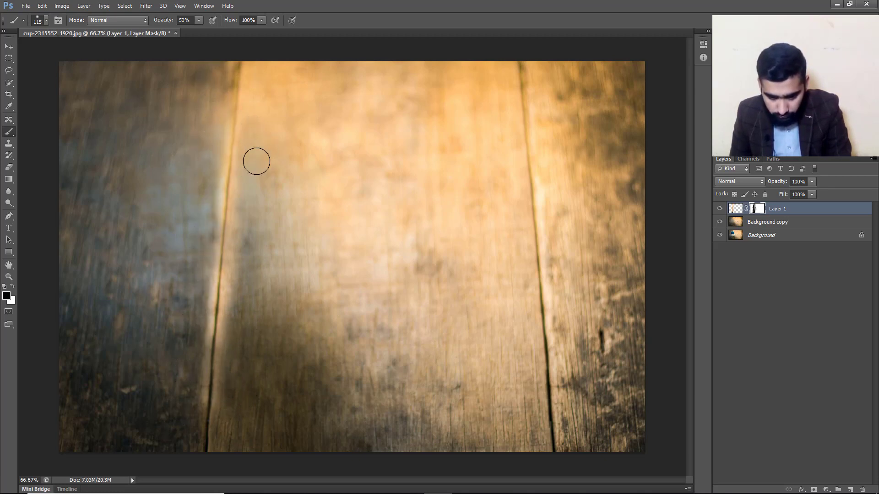
left_click_drag(254, 159, 242, 413)
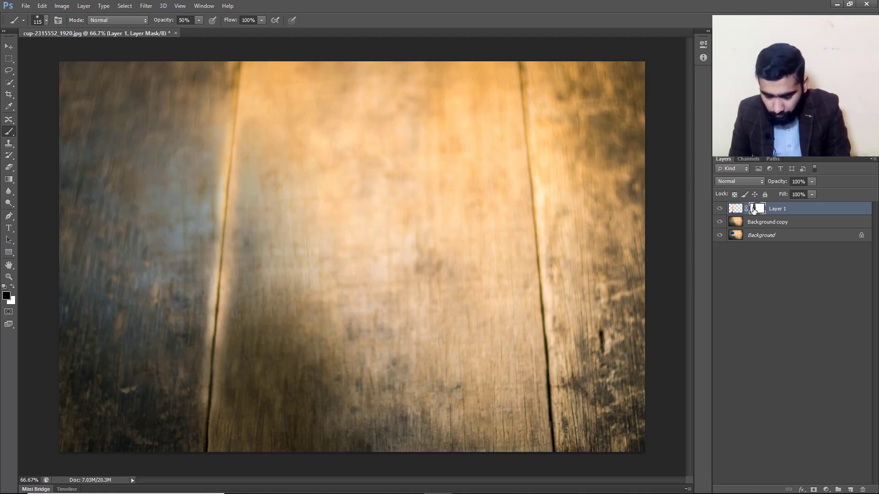
Apply a Gaussian Blur with a radius of 3.4 pixels to Layer 1's mask
left_click(143, 7)
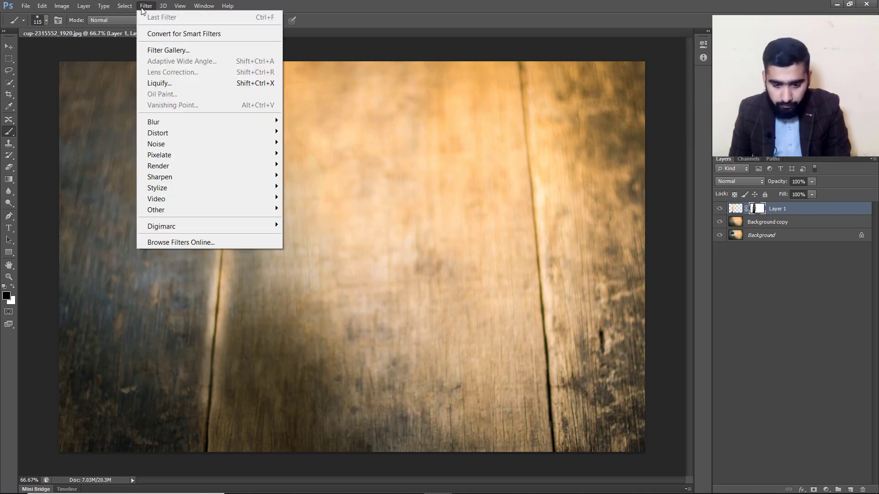
left_click(756, 209)
double_click(756, 209)
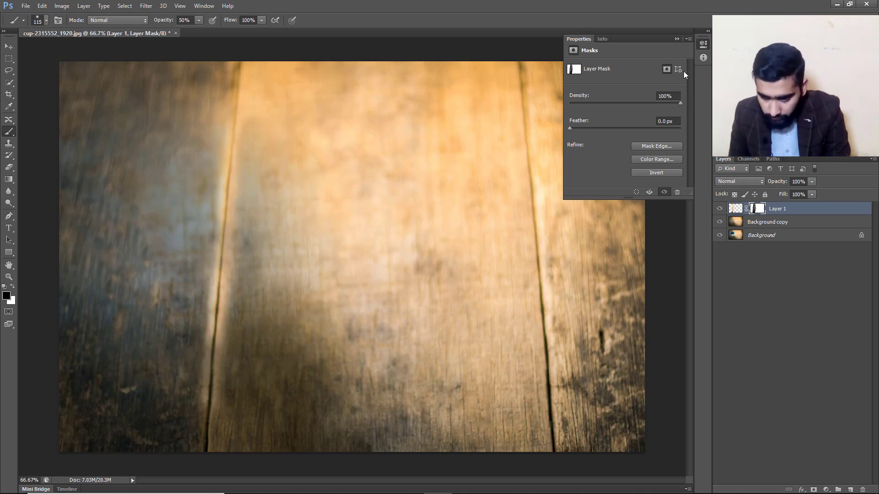
left_click(676, 39)
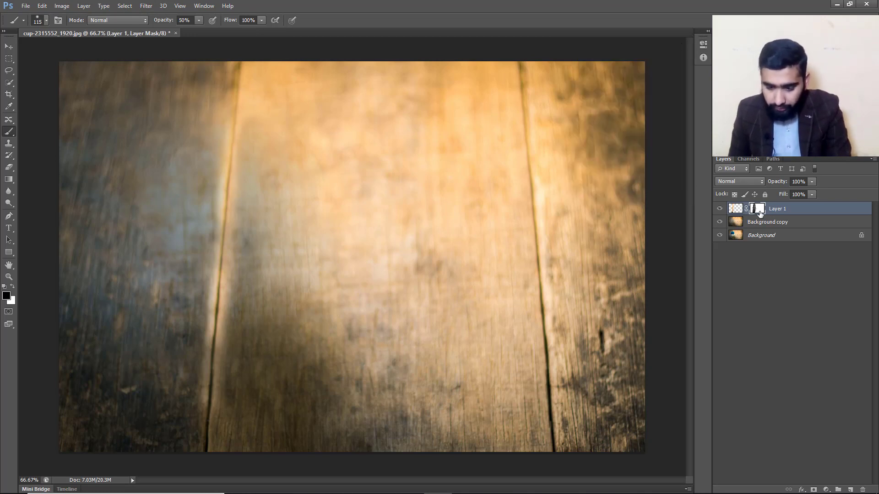
left_click(146, 6)
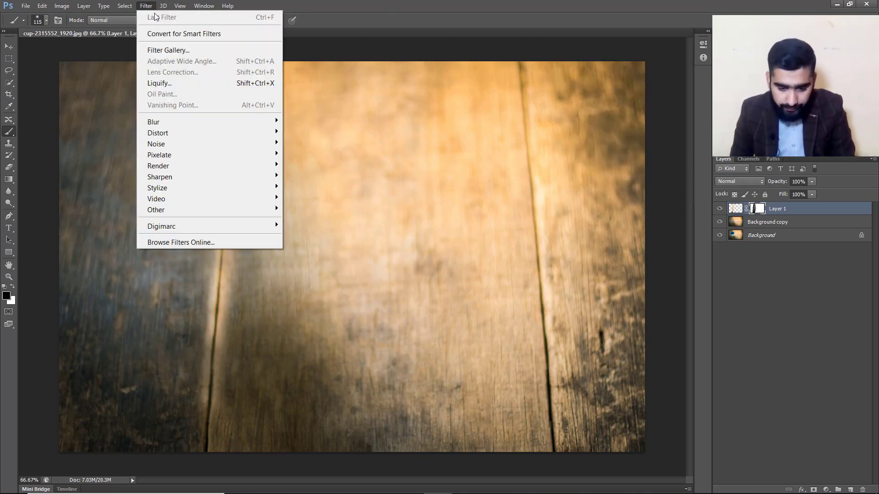
mouse_move(215, 122)
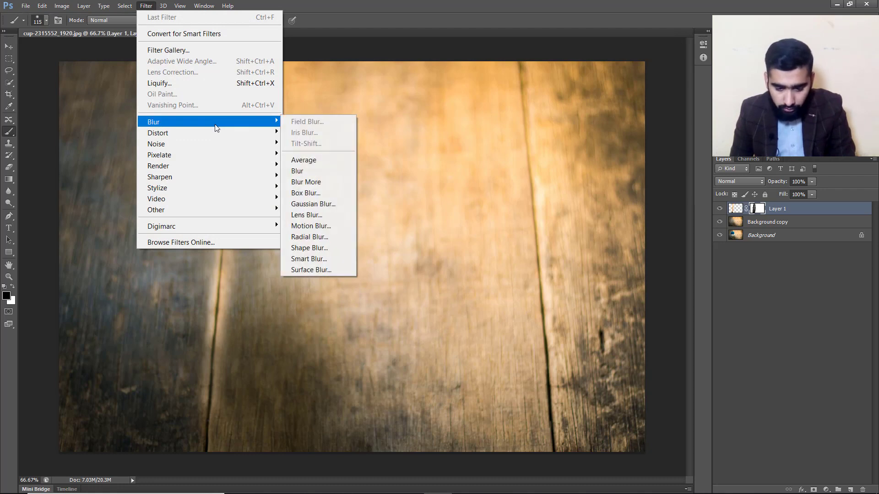
left_click(323, 204)
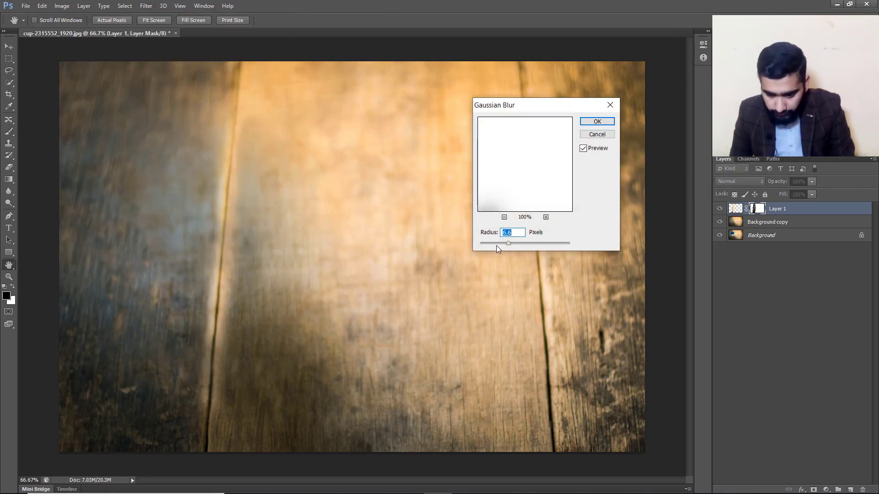
left_click_drag(496, 244, 474, 244)
left_click(481, 245)
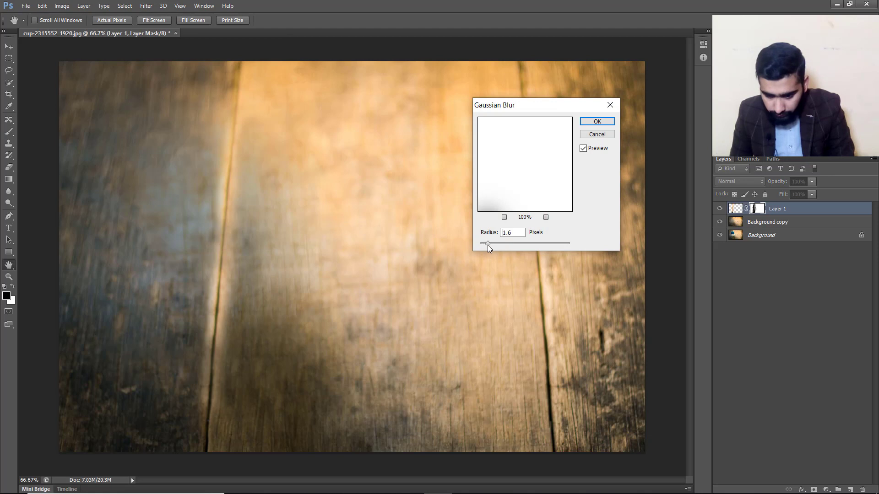
left_click_drag(496, 204, 527, 154)
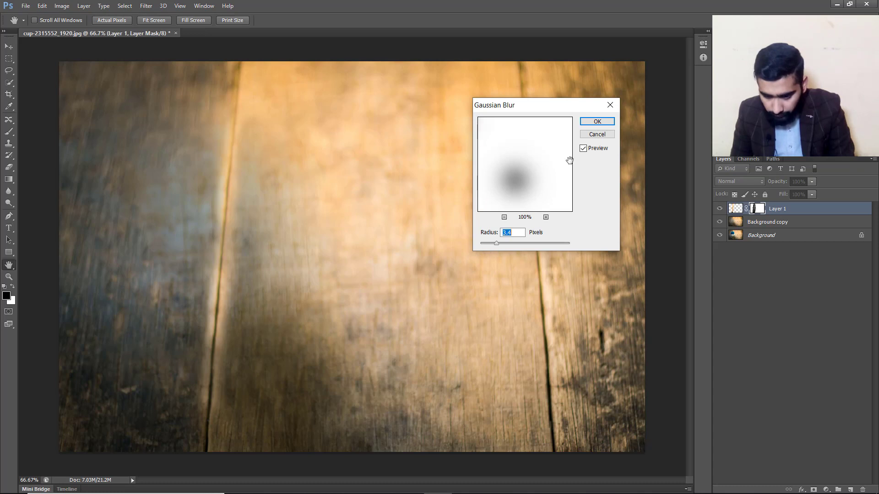
left_click(596, 122)
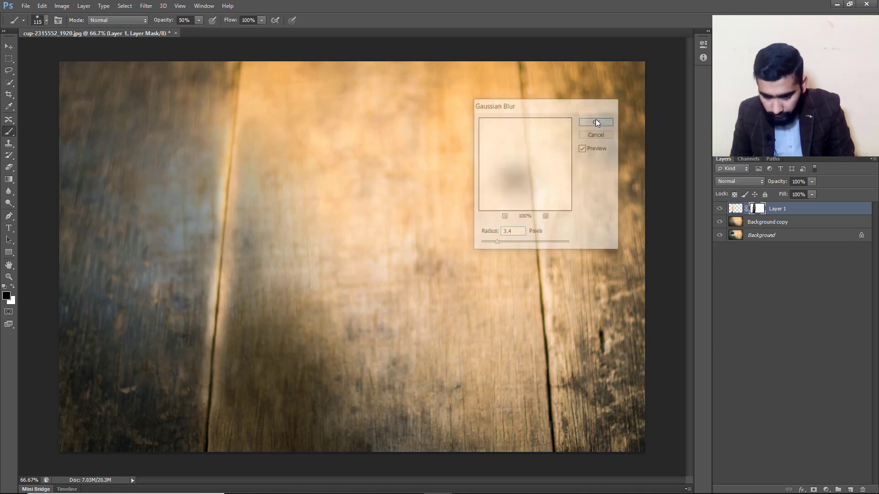
Compare the photo with Layer 1 hidden and shown to check the rebuilt seam
left_click(719, 208)
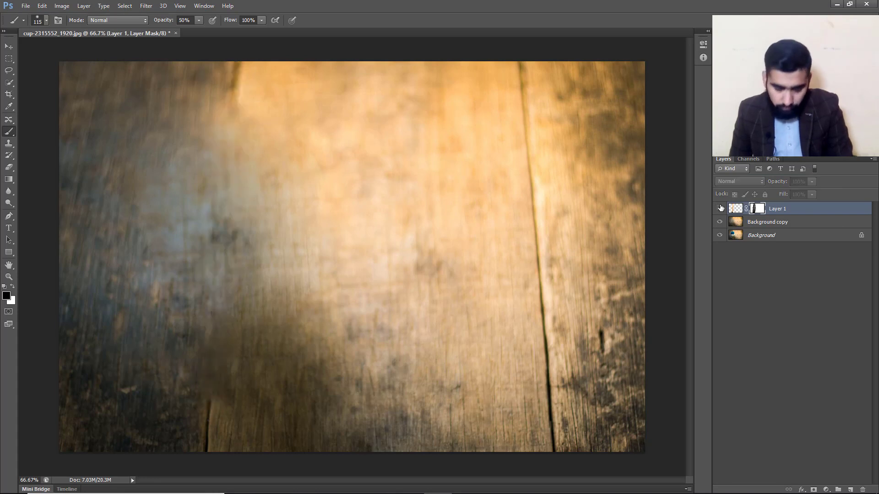
left_click(720, 208)
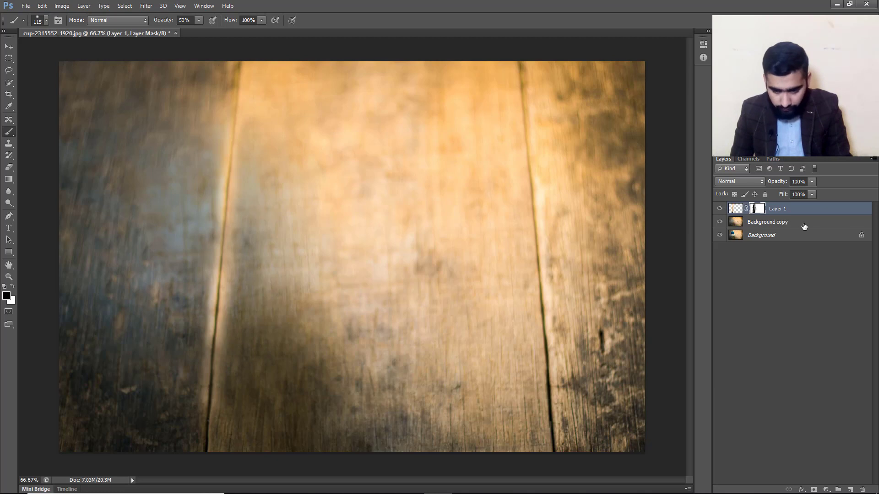
left_click(720, 208)
left_click(719, 208)
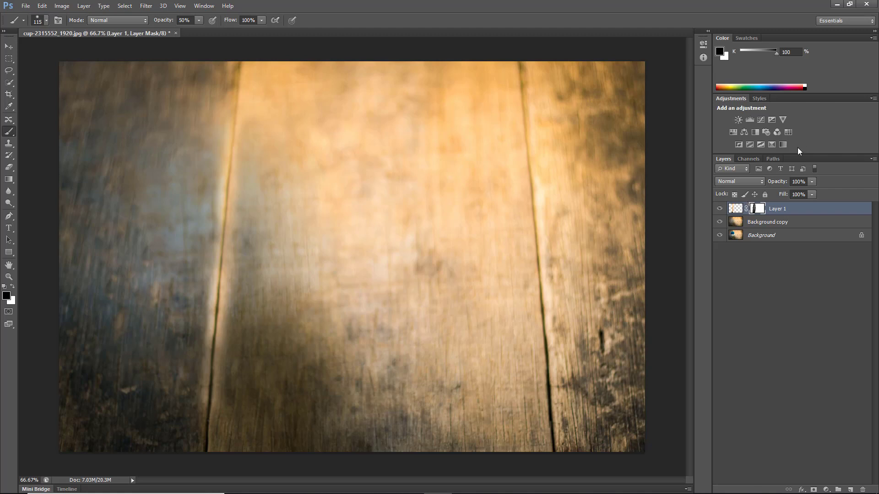
Add a Curves adjustment layer above Layer 1, clip it to that layer and pull the midtones down slightly
left_click(760, 120)
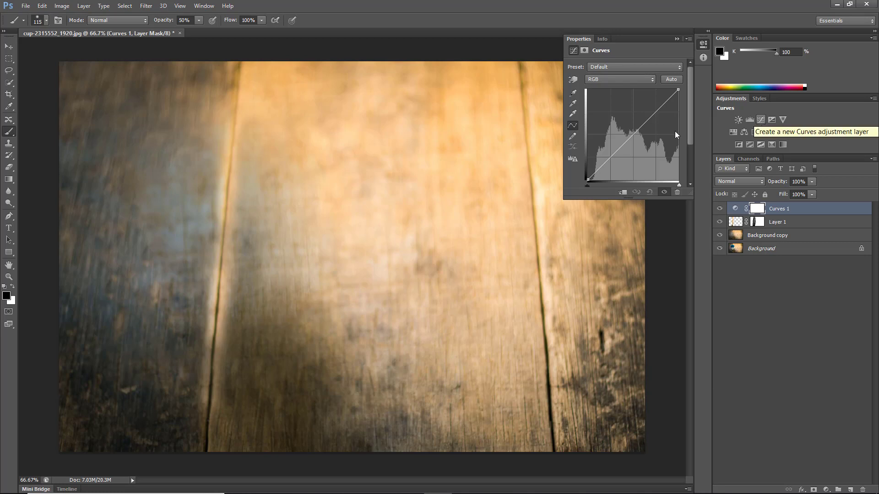
left_click_drag(636, 131, 638, 136)
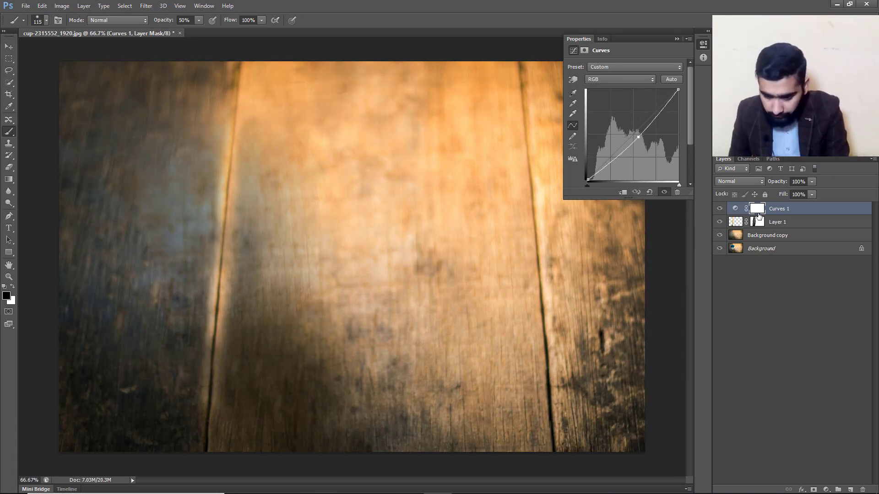
key("alt")
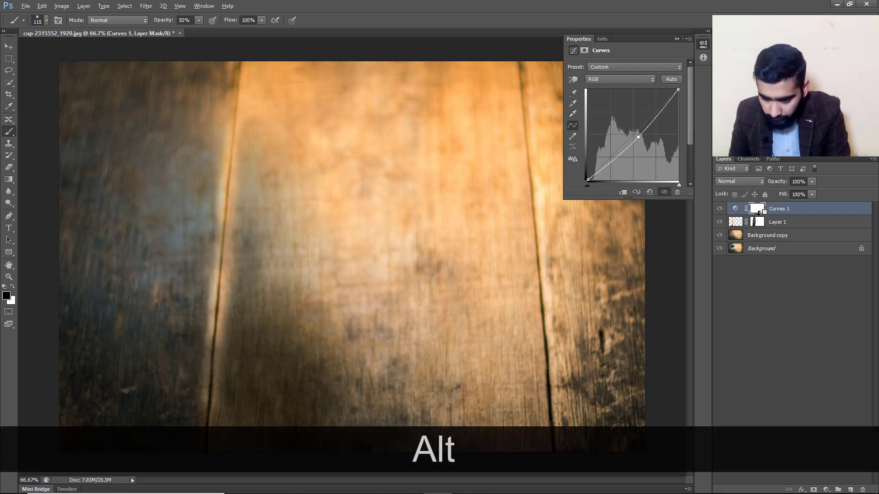
left_click(758, 213, "alt")
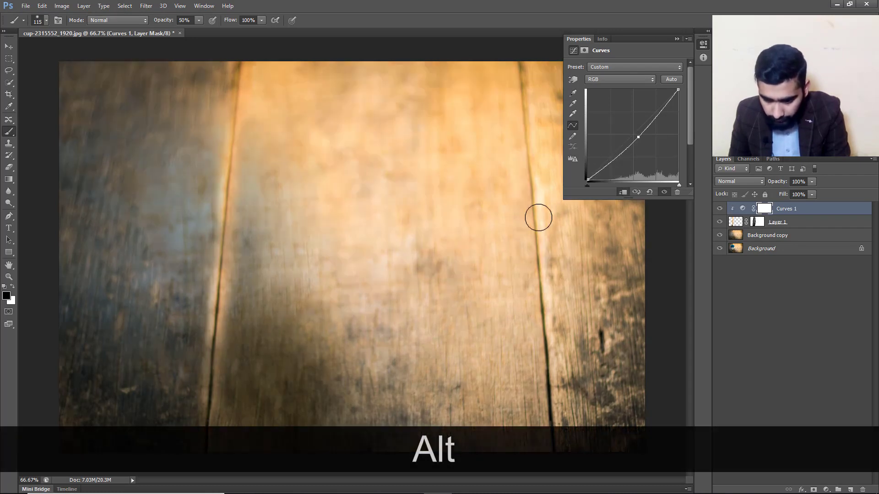
left_click_drag(638, 137, 582, 127)
left_click_drag(611, 156, 642, 131)
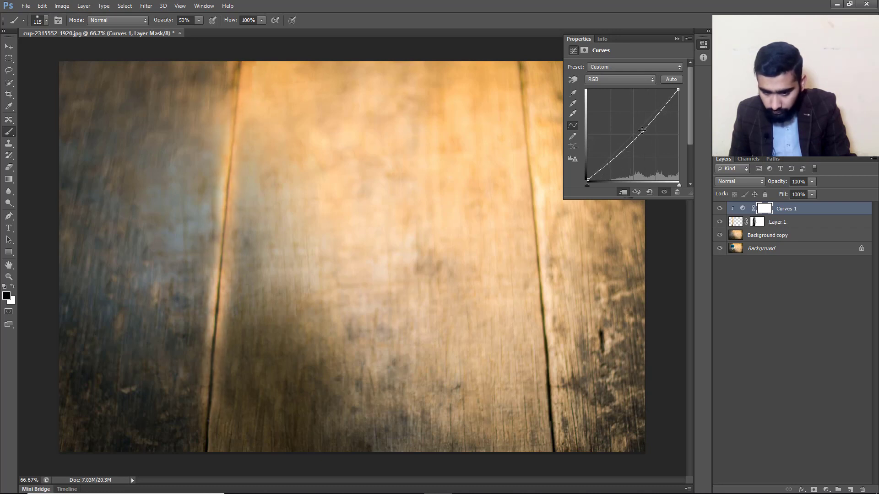
left_click(676, 39)
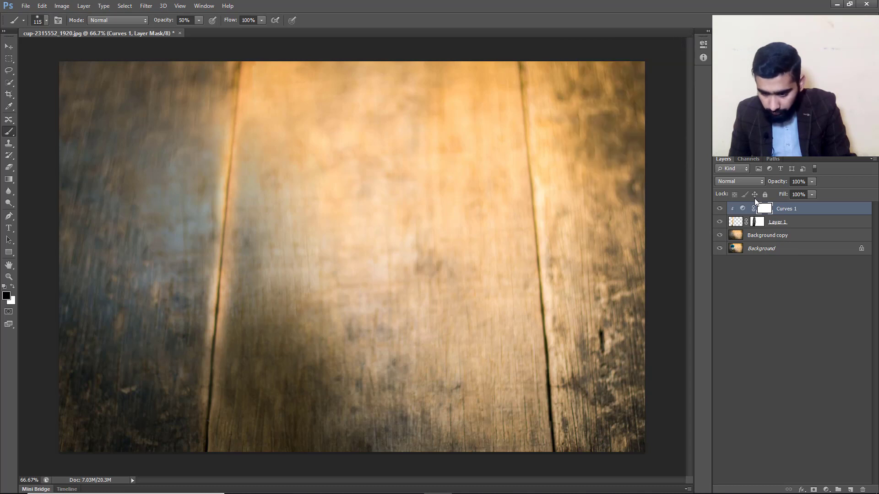
Paint black on Layer 1's mask over the bright band left of the rebuilt seam, and switch to the Move tool
left_click(759, 223)
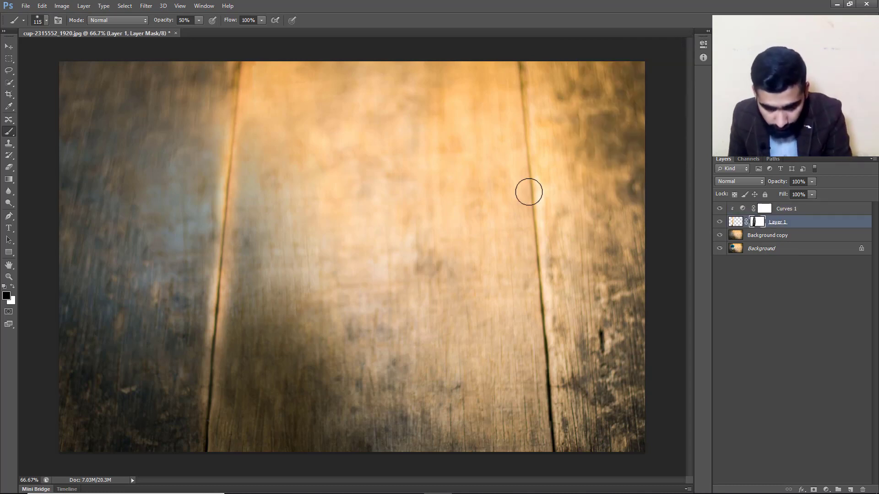
key("b")
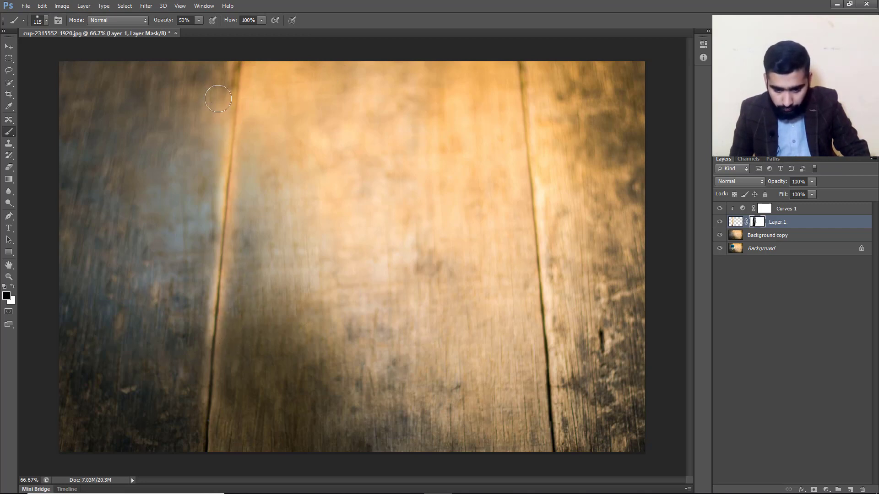
left_click_drag(216, 96, 210, 183)
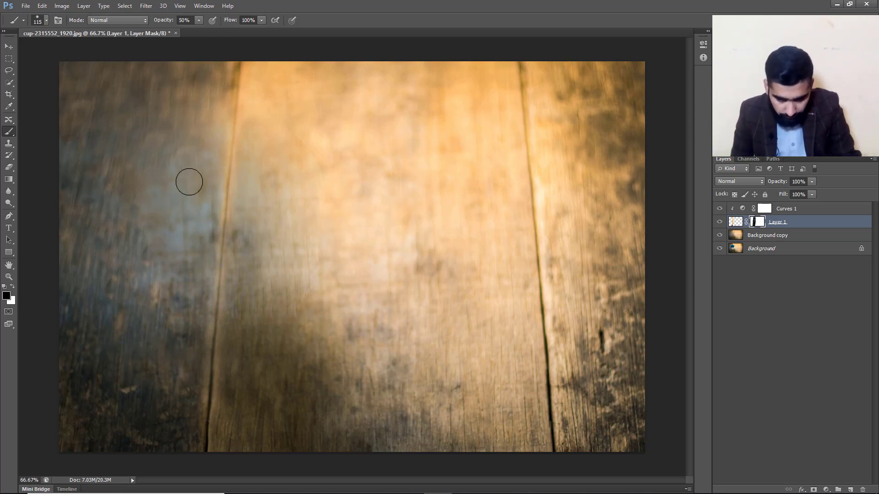
left_click(7, 47)
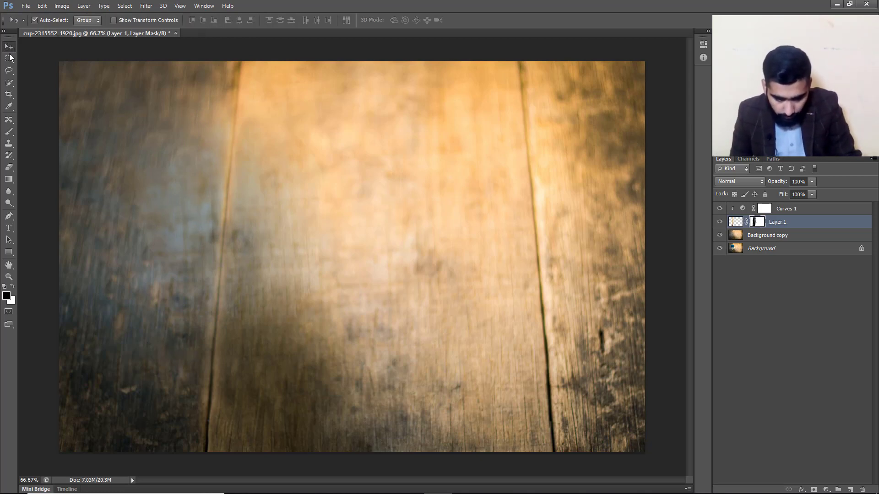
Patch the bluish area just left of the seam on Background copy with darker wood from lower on the left plank, and deselect
left_click(11, 120)
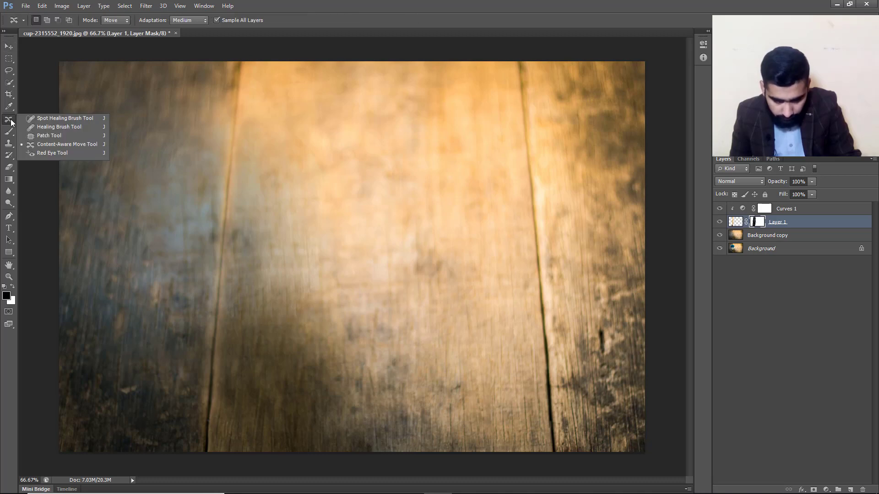
left_click(49, 135)
left_click_drag(196, 211, 224, 115)
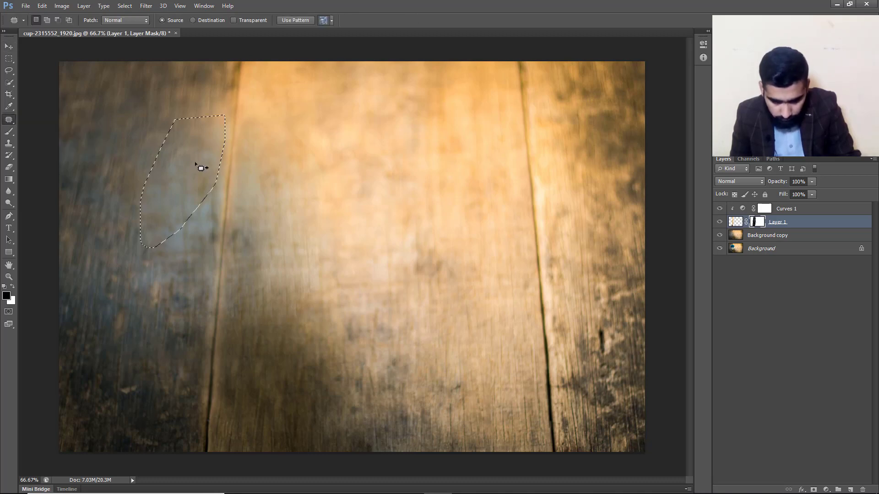
mouse_move(192, 173)
left_mouse_down()
mouse_move(139, 358)
mouse_move(161, 350)
left_mouse_up()
left_click_drag(183, 213, 153, 361)
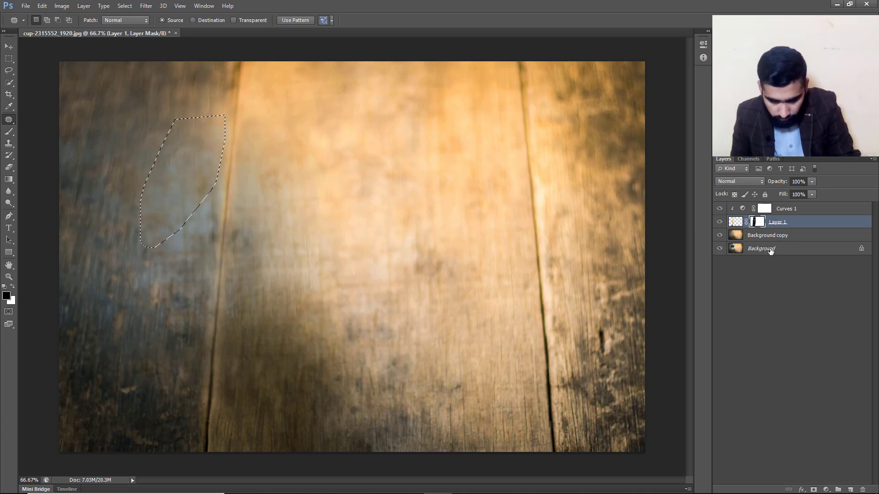
left_click(754, 234)
left_click_drag(225, 156, 138, 355)
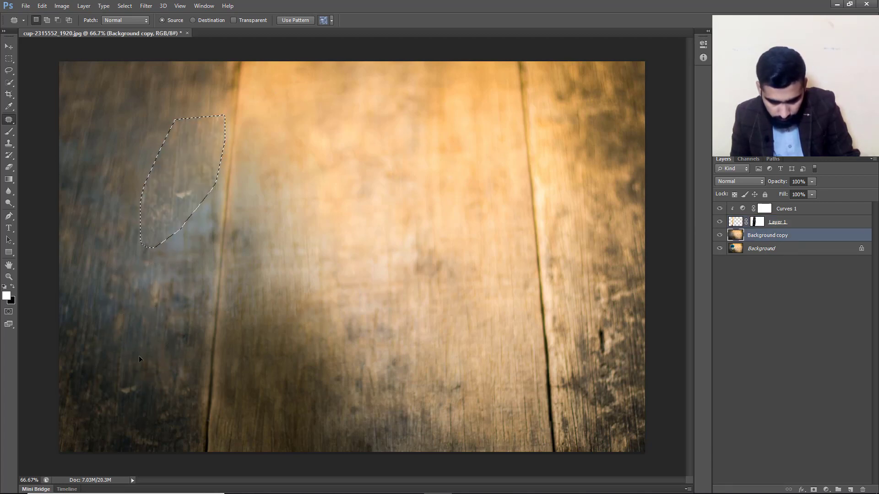
left_click(189, 271)
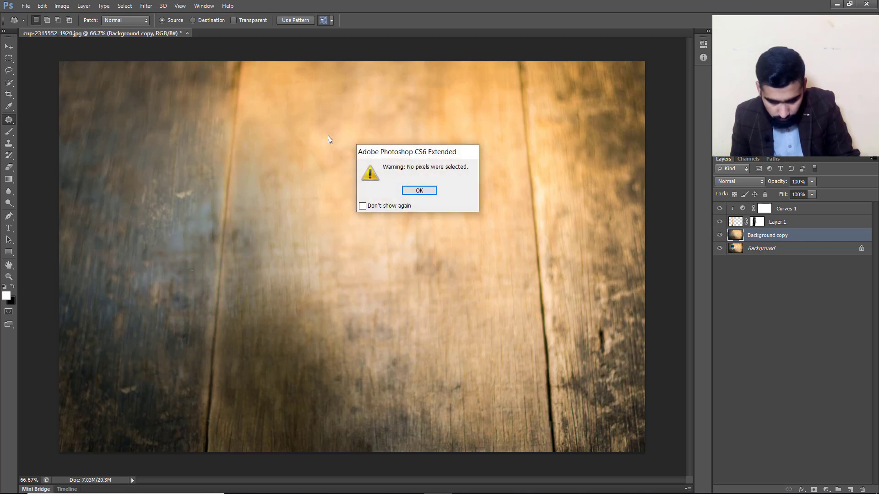
left_click(417, 191)
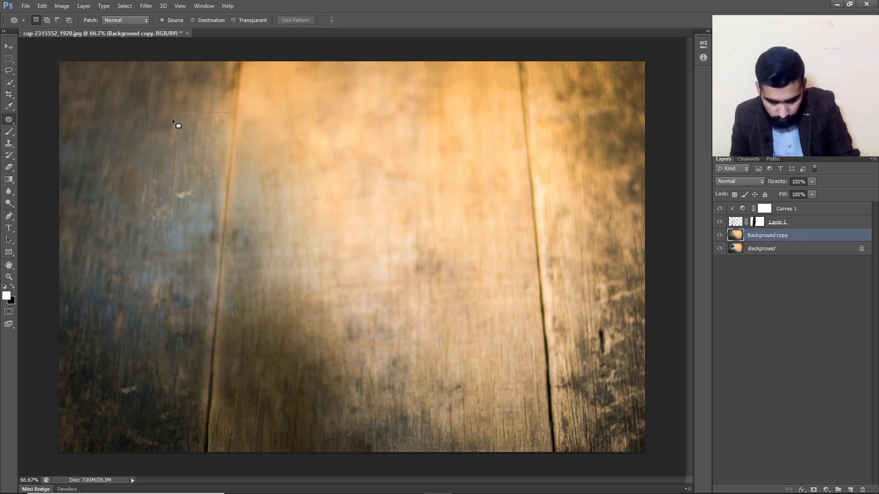
Patch the upper edge of the repaired area and the spot to its left with clean wood from farther up the plank
left_click_drag(226, 113, 227, 115)
mouse_move(197, 134)
left_mouse_down()
mouse_move(147, 111)
mouse_move(149, 95)
left_mouse_up()
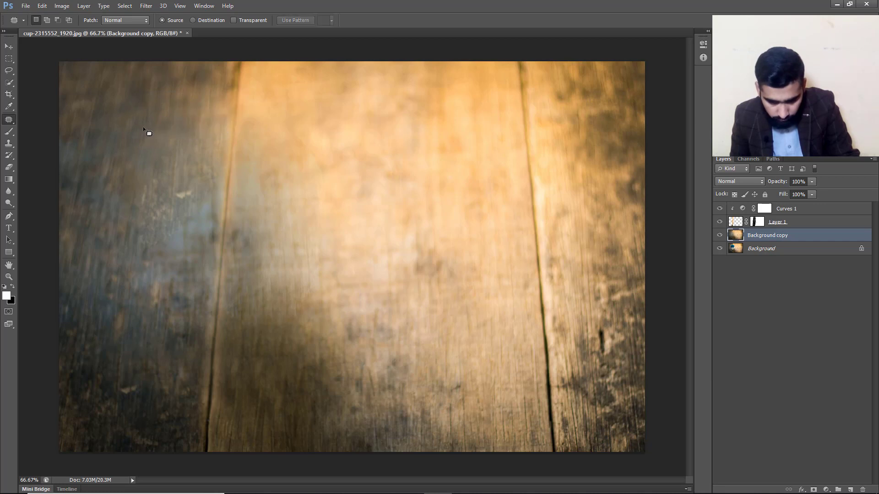
mouse_move(129, 163)
left_mouse_down()
mouse_move(154, 132)
mouse_move(118, 110)
mouse_move(113, 79)
mouse_move(136, 141)
mouse_move(173, 133)
left_mouse_up()
left_click_drag(159, 138, 116, 109)
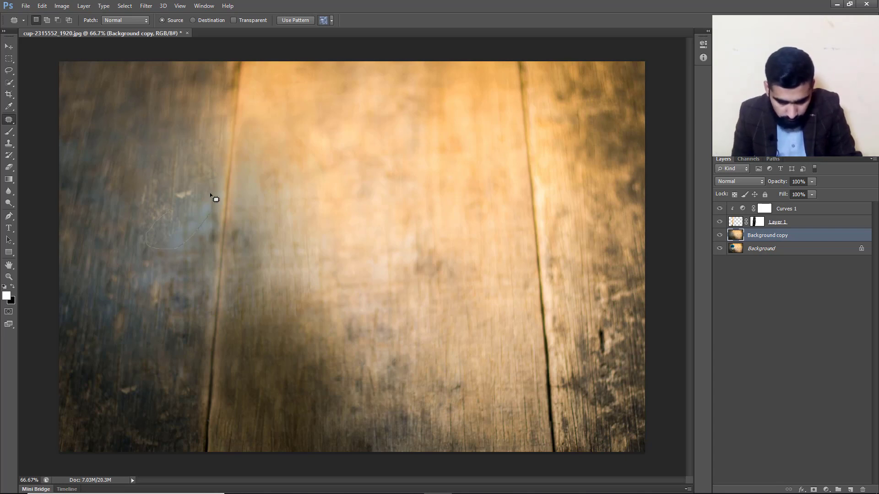
Patch the bluish spot along the repair's lower edge with the wood below it, and deselect
left_click_drag(215, 200, 213, 201)
mouse_move(183, 233)
left_mouse_down()
mouse_move(123, 308)
mouse_move(147, 317)
left_mouse_up()
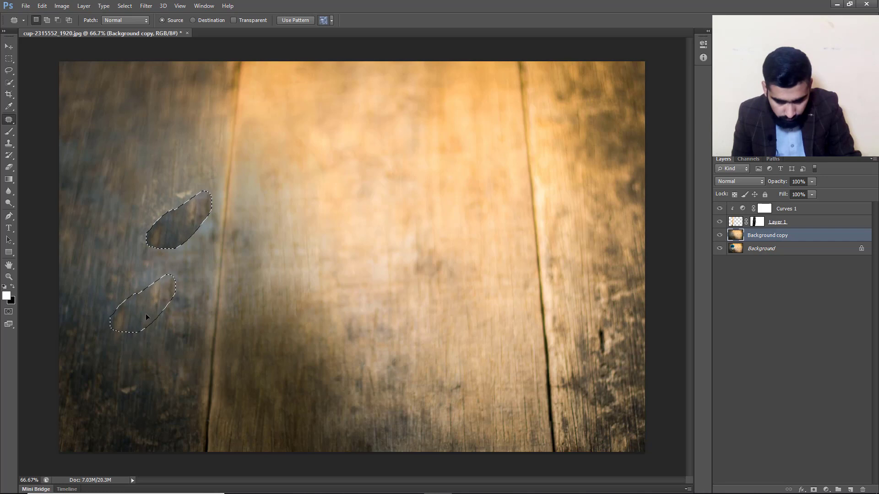
left_click(170, 183)
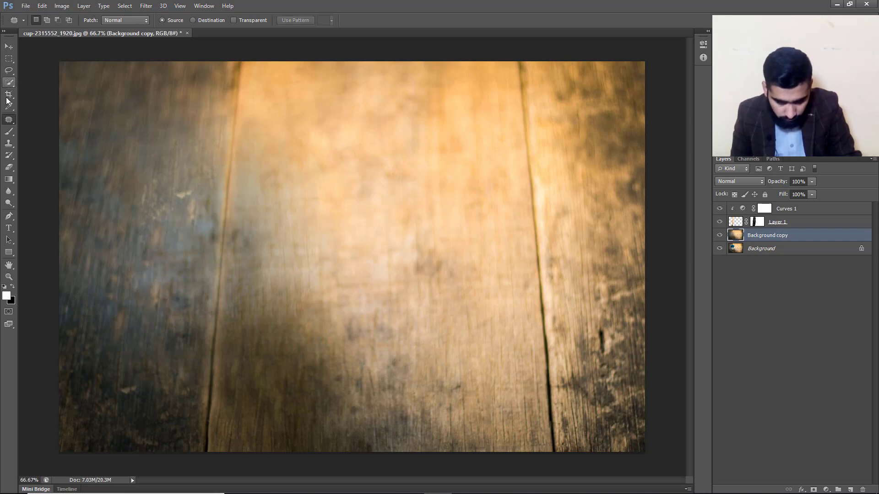
Heal the light scratches and streaks on the left plank with the Healing Brush, sampling clean wood from the plank's upper part
right_click(7, 122)
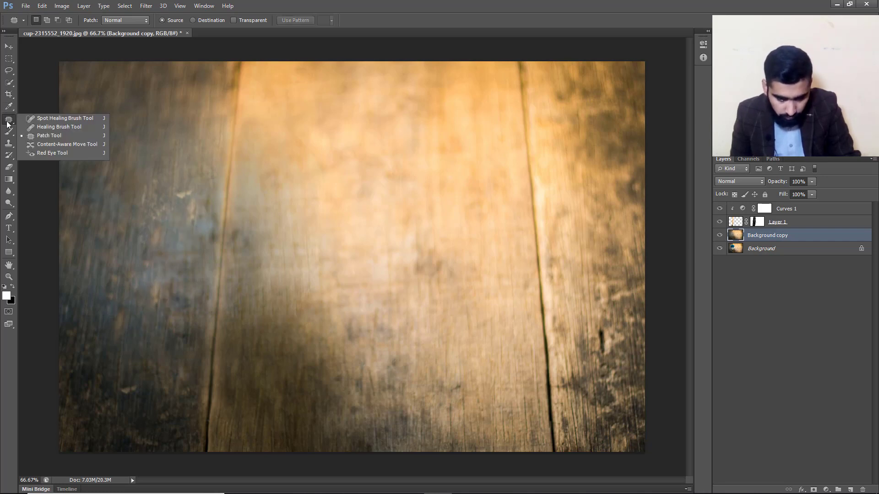
left_click(33, 127)
left_click(113, 130, "alt")
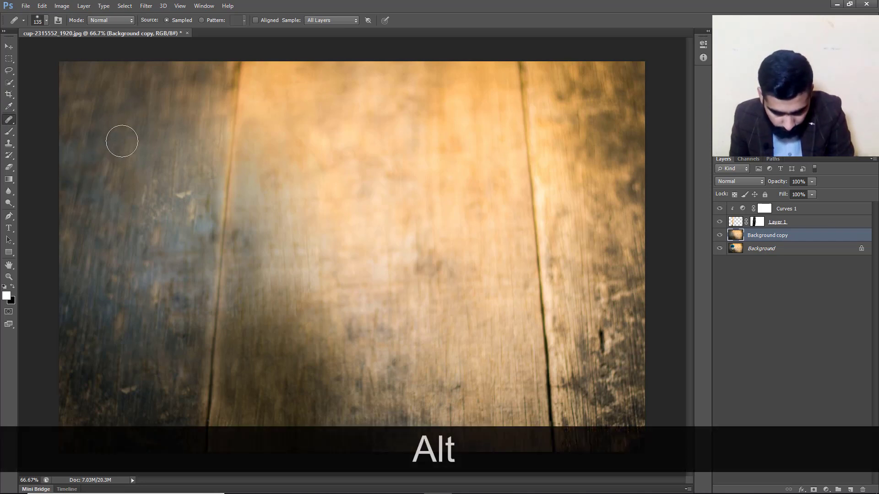
mouse_move(122, 142)
left_mouse_down()
mouse_move(123, 157)
mouse_move(132, 133)
left_mouse_up()
mouse_move(134, 133)
left_mouse_down()
mouse_move(122, 195)
mouse_move(131, 184)
left_mouse_up()
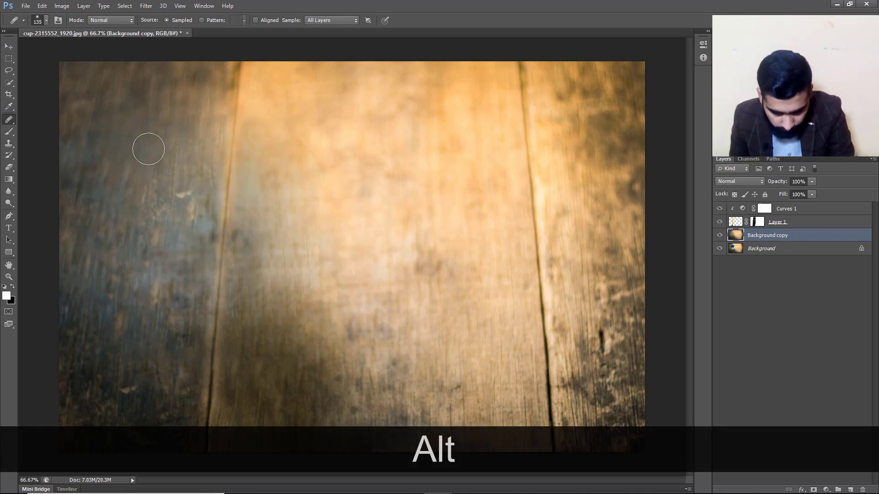
left_click_drag(147, 147, 174, 190)
left_click_drag(185, 150, 175, 236)
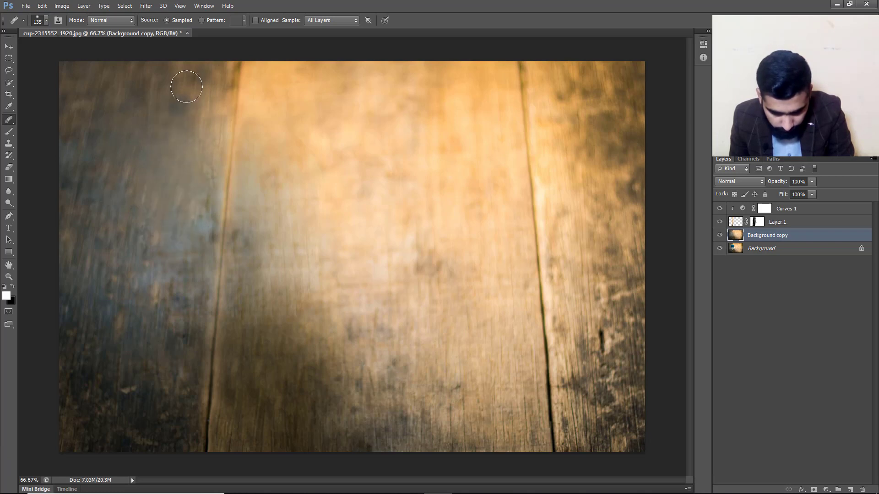
Sample dark wood near the photo's left edge and heal over the bluish, speckled area in the middle of the left plank
left_click(94, 288, "alt")
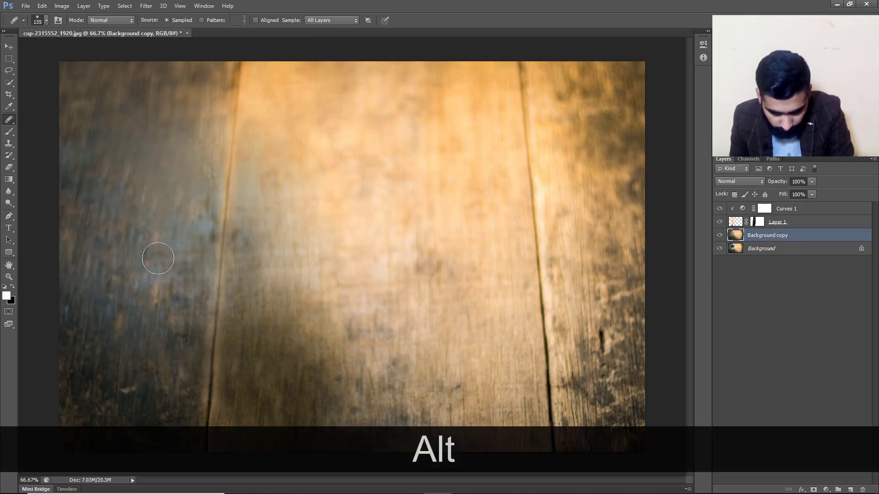
left_click_drag(160, 265, 142, 334)
mouse_move(171, 238)
left_mouse_down()
mouse_move(176, 229)
mouse_move(167, 270)
mouse_move(147, 289)
left_mouse_up()
left_click_drag(147, 235, 138, 315)
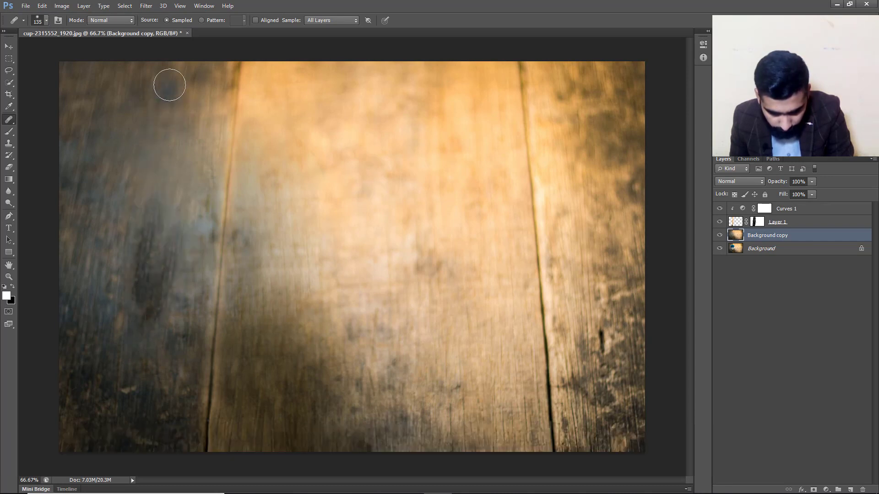
Reduce the healing brush to 63 px and heal the dark blotch on the left plank with wood sampled from its left
right_click(169, 120, "alt")
left_click(98, 240, "alt")
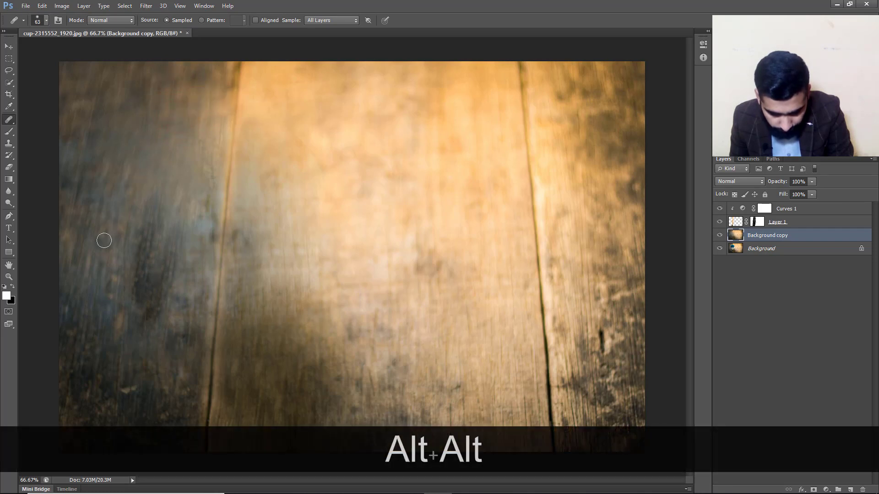
left_click_drag(124, 226, 122, 283)
left_click_drag(138, 194, 135, 272)
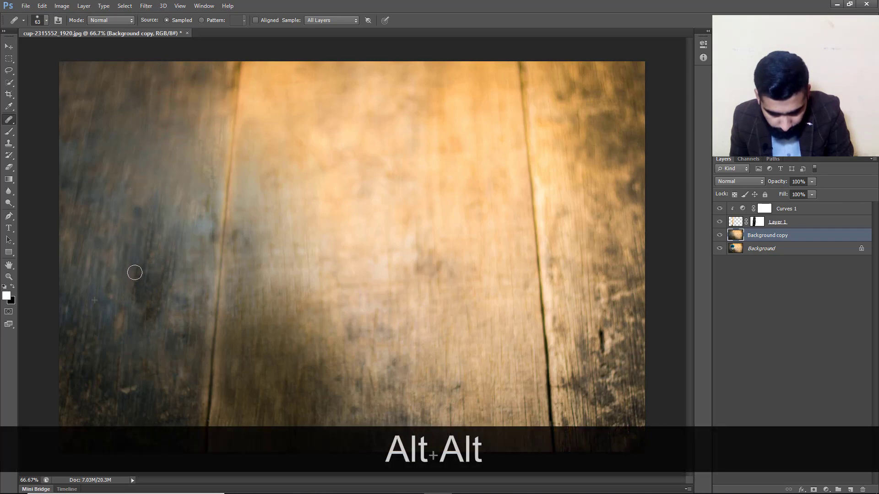
left_click_drag(144, 213, 135, 272)
left_click_drag(150, 215, 151, 267)
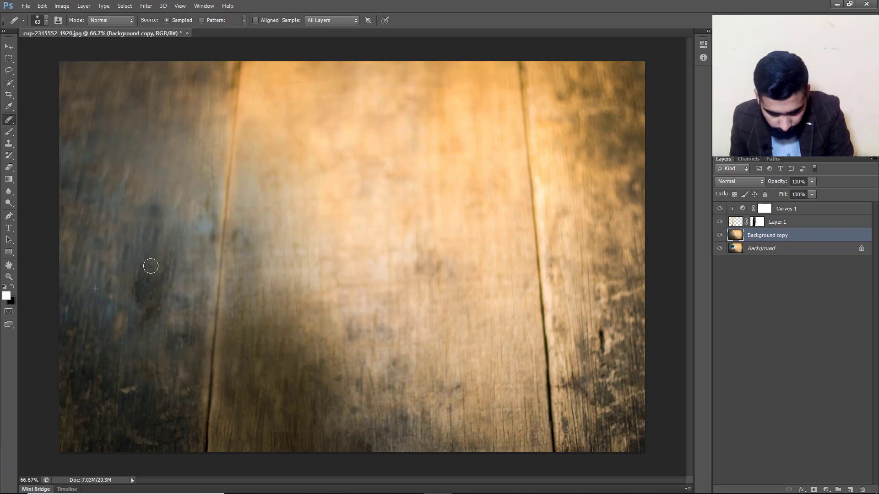
left_click_drag(162, 222, 153, 310)
Resample nearby wood and heal the rest of the dark blotch and the small spots beside the left seam
left_click(110, 260, "alt")
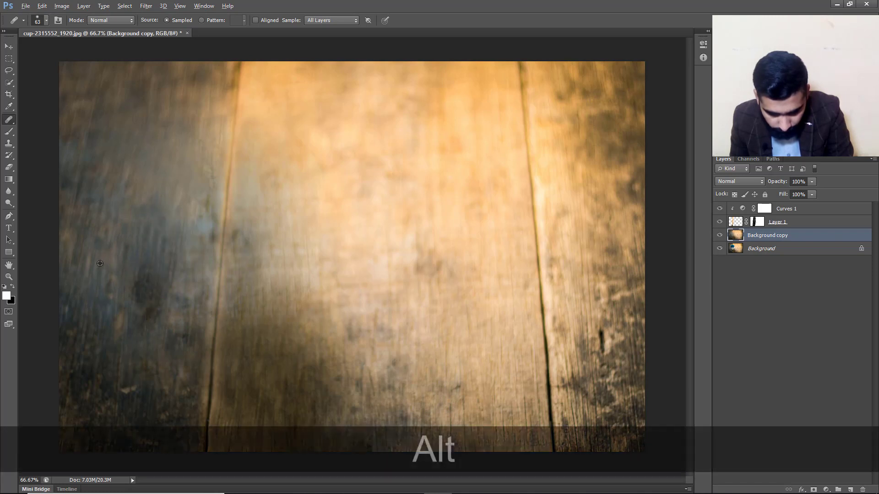
mouse_move(132, 275)
left_mouse_down()
mouse_move(138, 310)
mouse_move(142, 303)
mouse_move(150, 318)
left_mouse_up()
left_click_drag(170, 270, 163, 304)
mouse_move(171, 248)
left_mouse_down()
mouse_move(159, 206)
mouse_move(172, 212)
mouse_move(162, 171)
mouse_move(151, 197)
mouse_move(174, 214)
mouse_move(156, 205)
left_mouse_up()
left_click(173, 227)
left_click(171, 206)
left_click(166, 184, "alt")
left_click(172, 207)
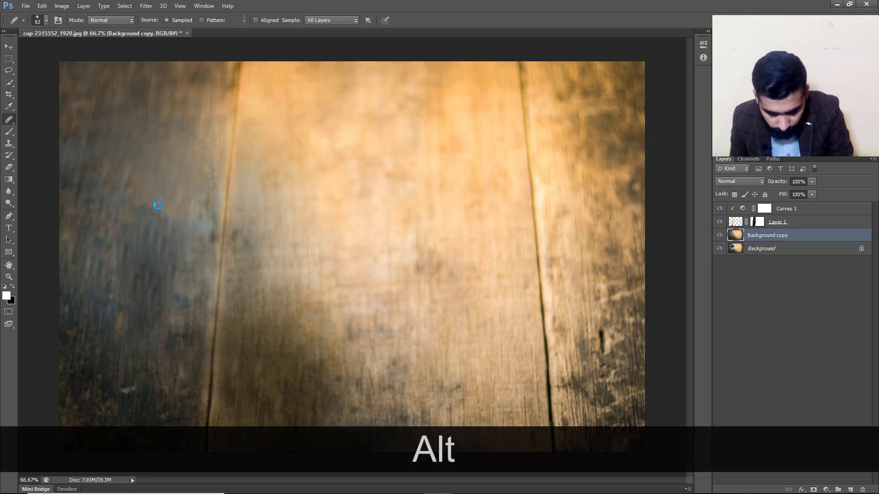
left_click(170, 183, "alt")
left_click(201, 226)
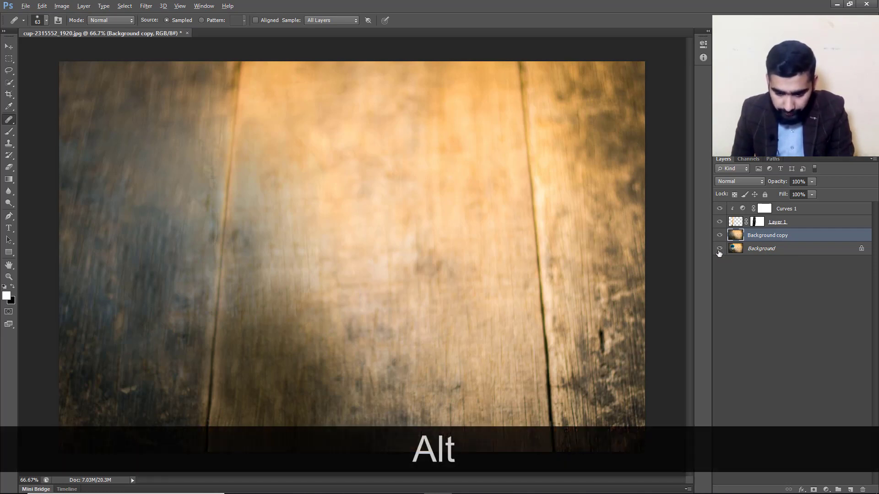
Compare the original Background alone with the full retouched layer stack, ending with all layers shown
left_click(719, 250, "alt")
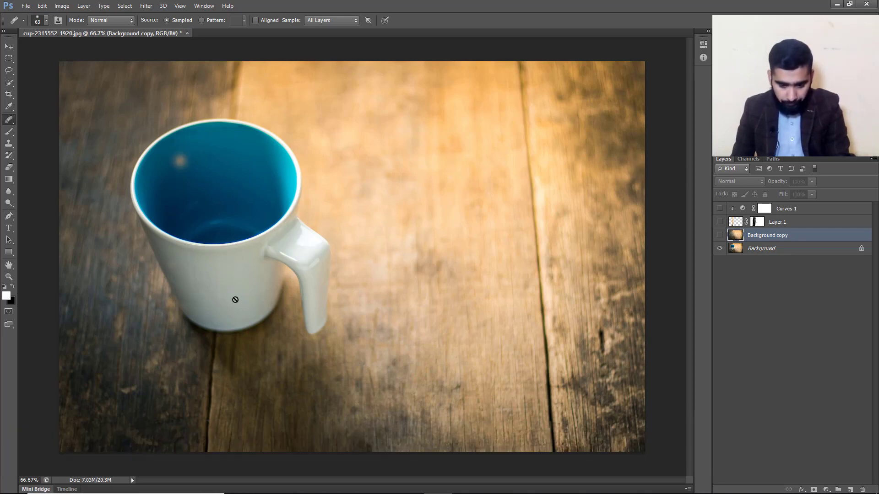
left_click(719, 249, "alt")
left_click(720, 249, "alt")
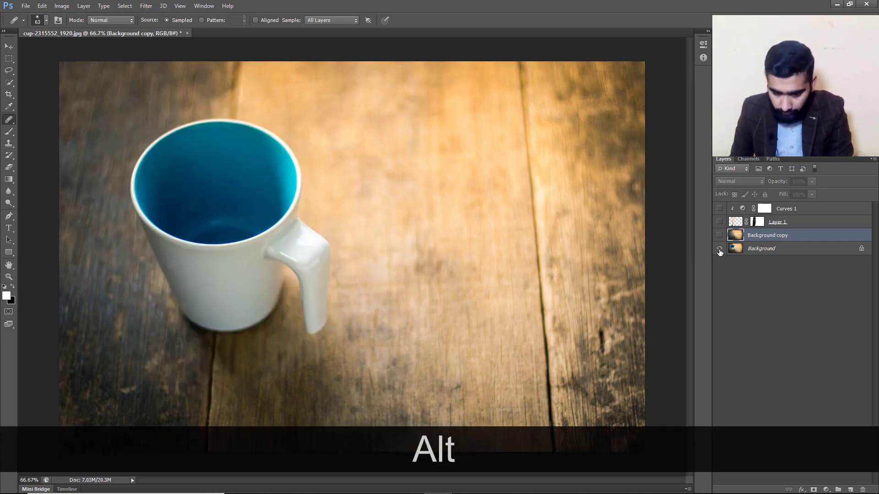
left_click(719, 248, "alt")
left_click(719, 249, "alt")
left_click(719, 248, "alt")
left_click(719, 248, "alt")
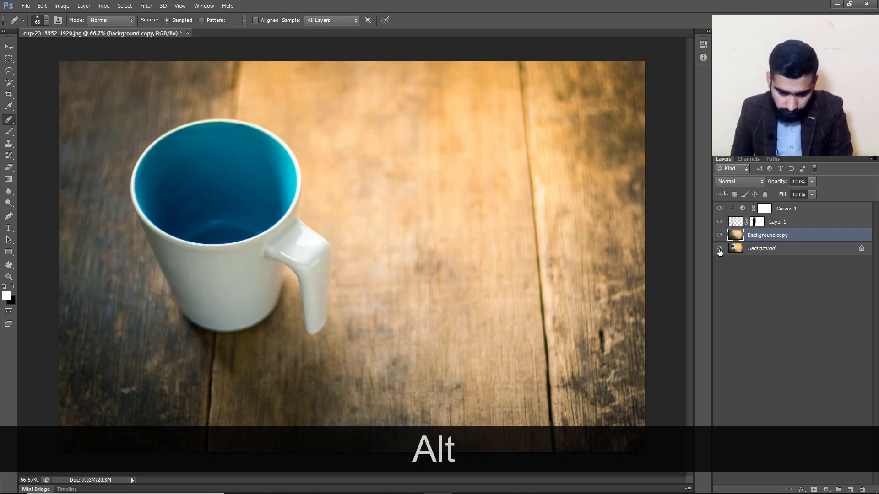
left_click(720, 248, "alt")
left_click(719, 248, "alt")
left_click(719, 249, "alt")
left_click(719, 249, "alt")
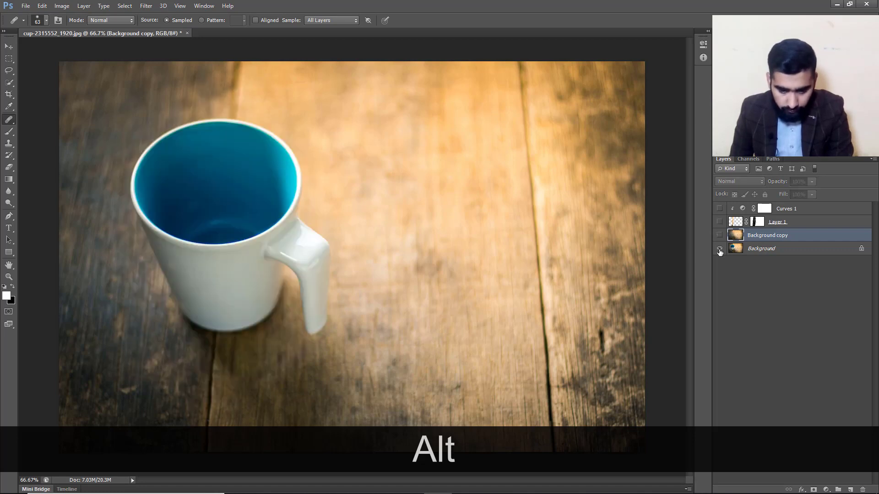
left_click(719, 248, "alt")
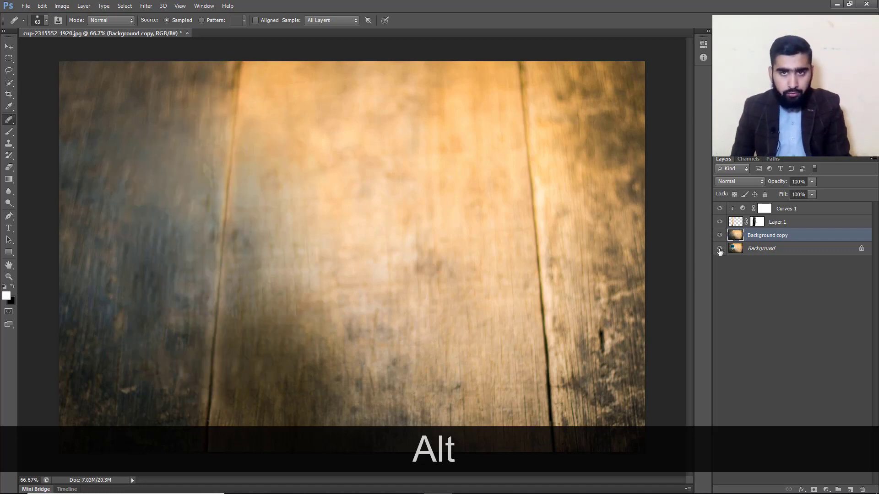
Try moving a teardrop-shaped area of the centre plank onto the left seam with the Content-Aware Move tool, and undo it
right_click(8, 122)
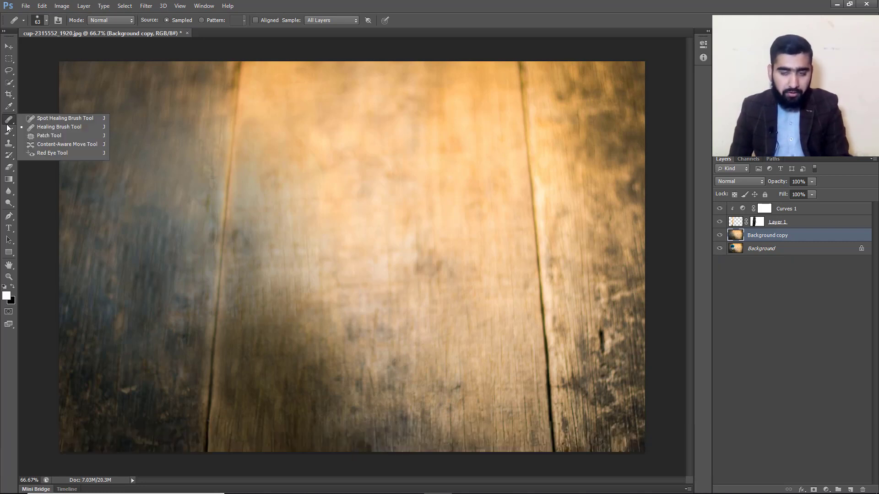
left_click(89, 145)
mouse_move(318, 124)
left_mouse_down()
mouse_move(406, 212)
mouse_move(351, 153)
left_mouse_up()
left_click_drag(373, 211, 228, 241)
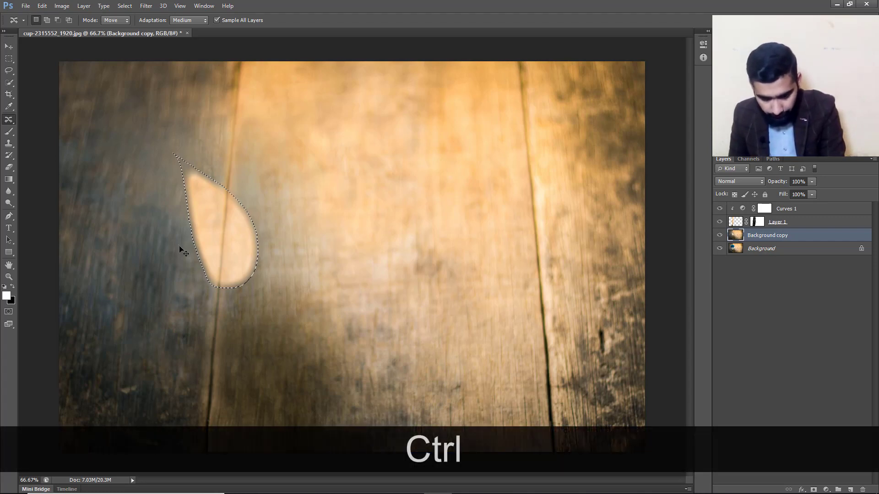
key("ctrl+z")
key("ctrl+d")
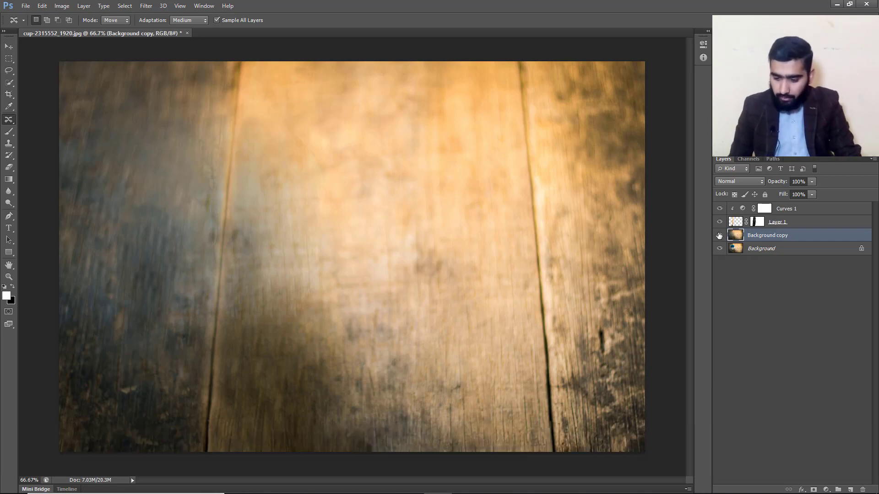
Check the final retouch once more against the original mug photo, and leave all layers shown
left_click(719, 252, "alt")
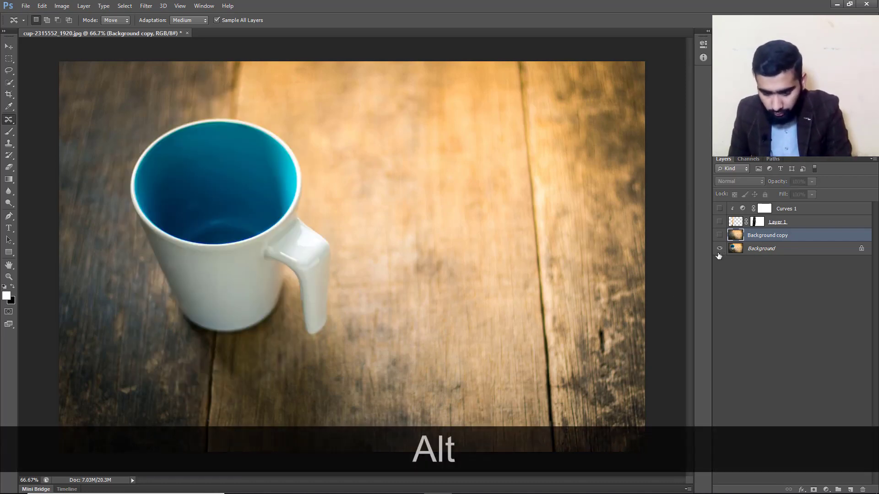
left_click(719, 252, "alt")
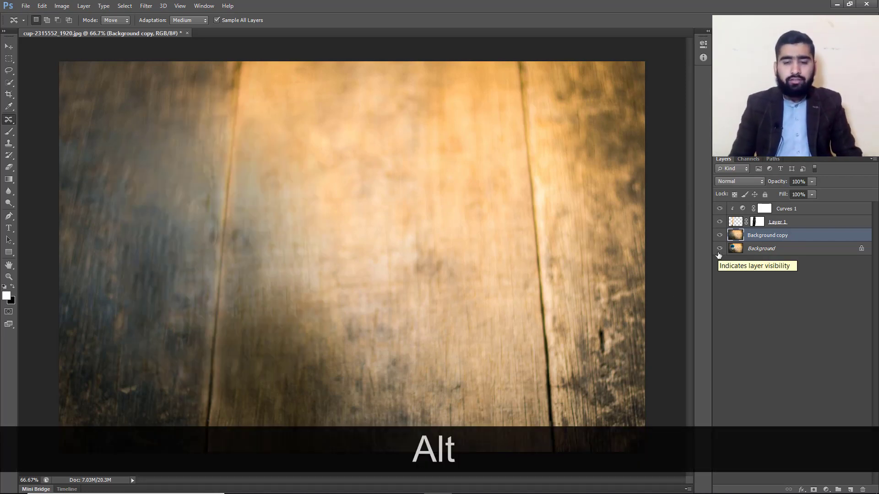